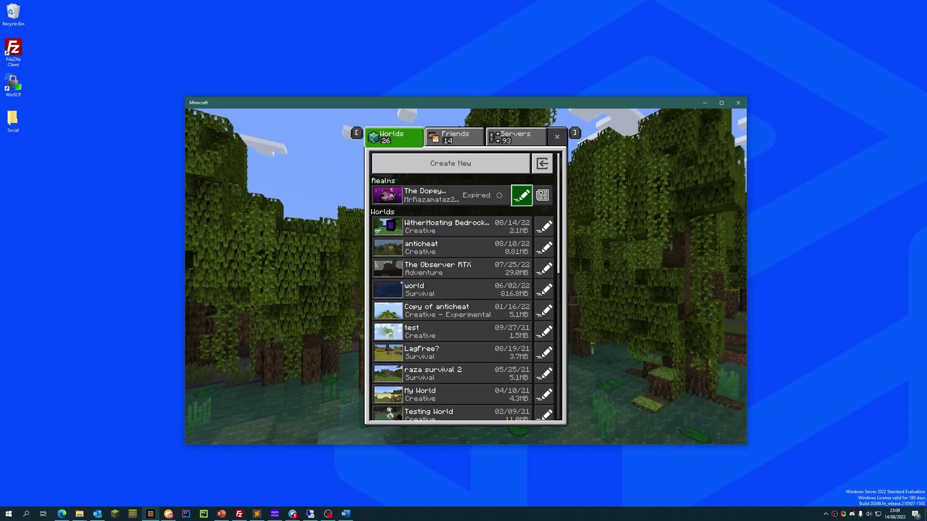
- Load the WitherHosting Bedrock World, walk through the nether portal and back, then Save & Quit
{"action": "left_click", "coordinate": [435, 279]}
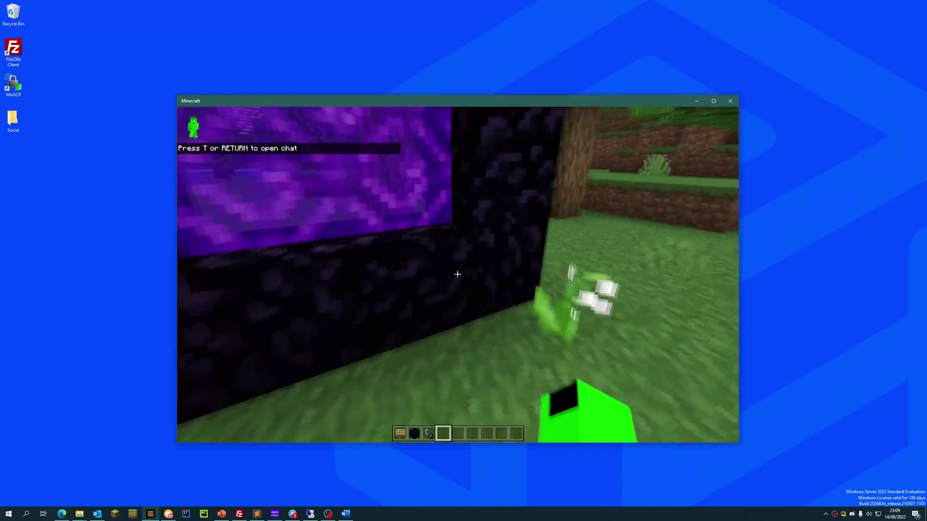
{"action": "key", "text": "w"}
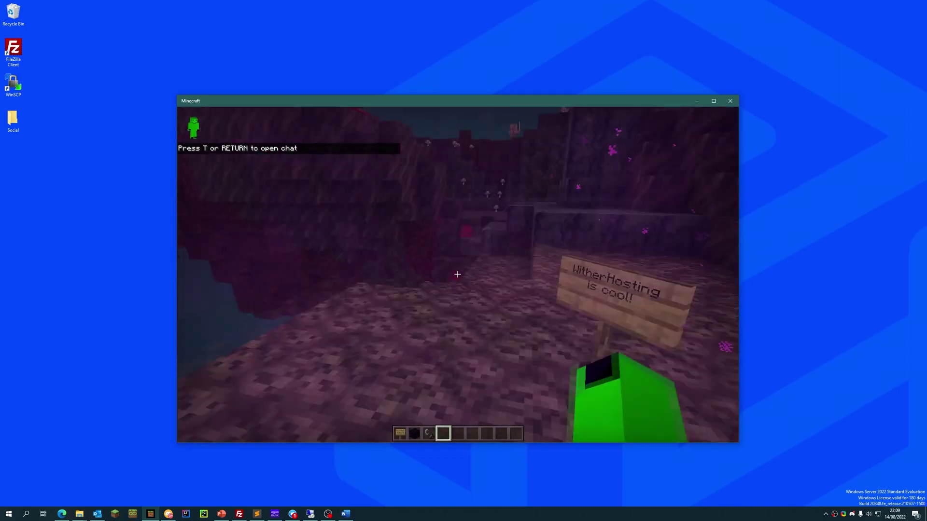
{"action": "key", "text": "4"}
{"action": "key", "text": "w"}
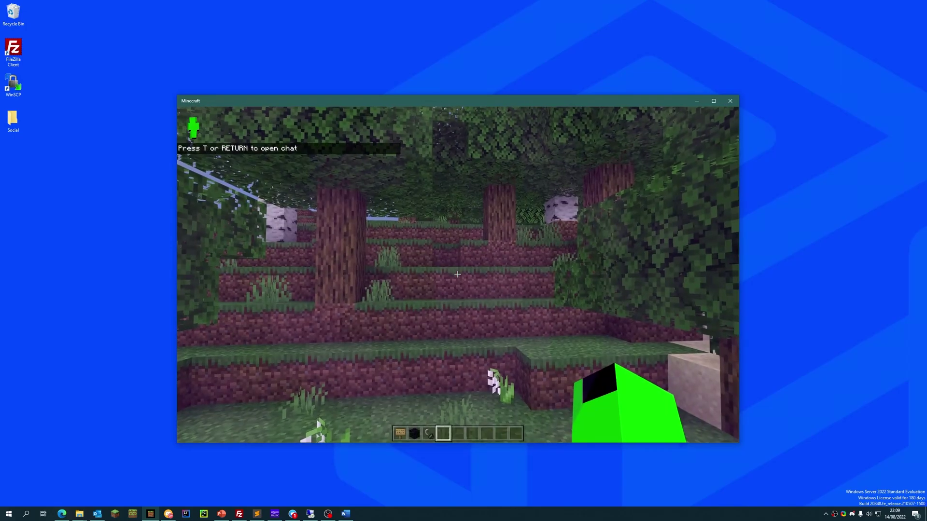
{"action": "key", "text": "w"}
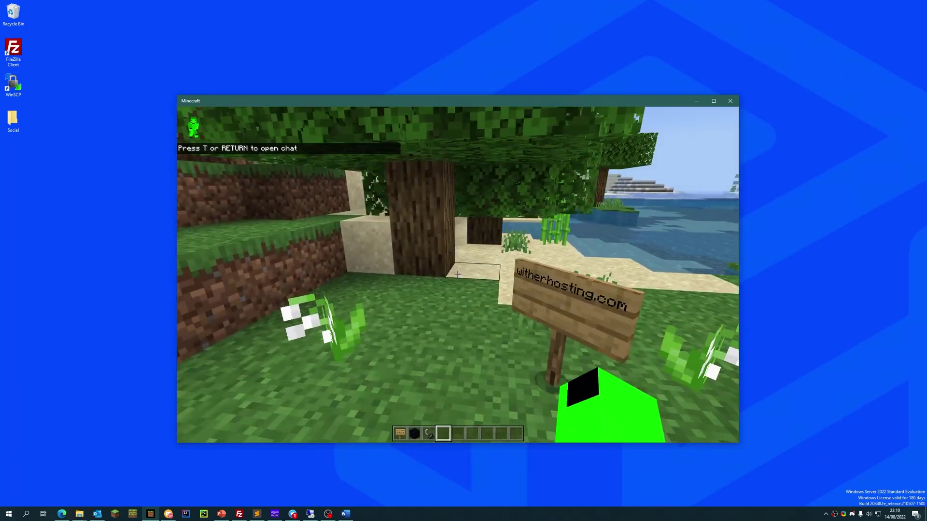
{"action": "key", "text": "Escape"}
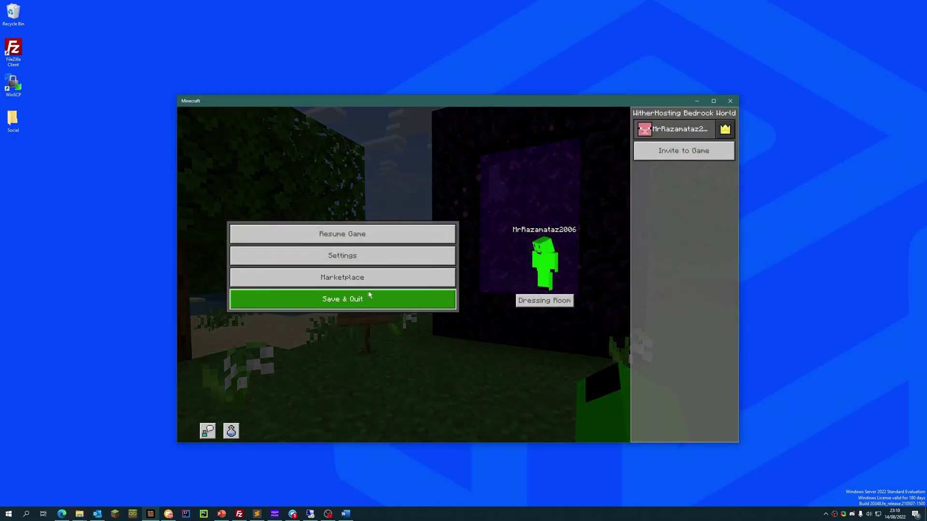
{"action": "left_click", "coordinate": [349, 299]}
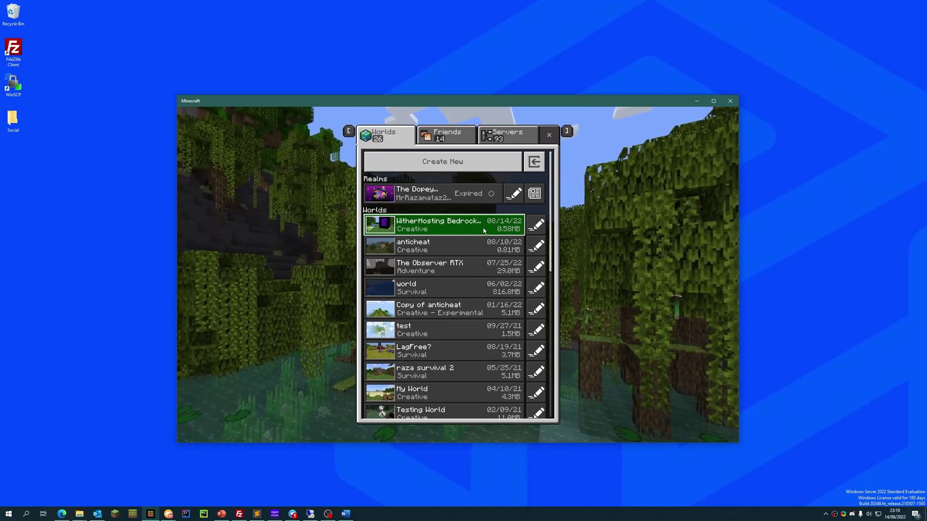
- Check the recalled %LocalAppData%\Packages\...\minecraftWorlds path in Run and open it in File Explorer
{"action": "key", "text": "super+r"}
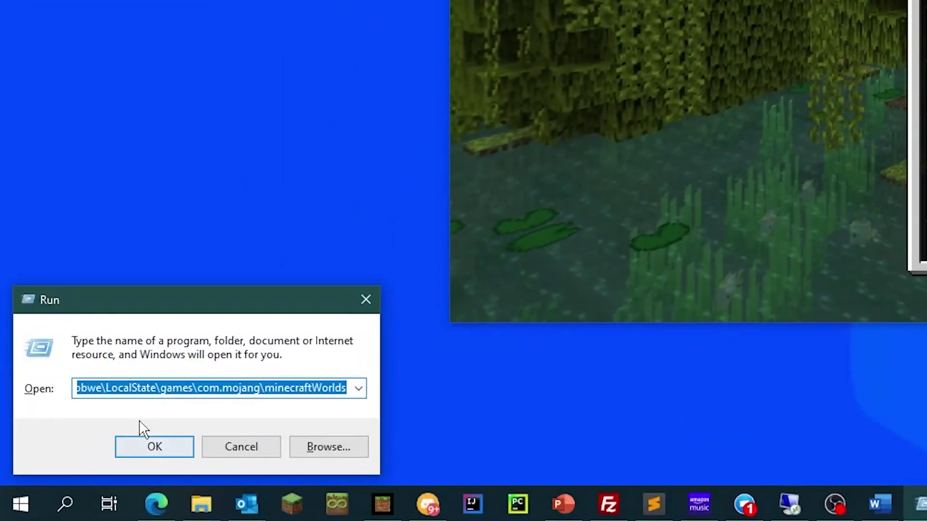
{"action": "left_click", "coordinate": [114, 393]}
{"action": "key", "text": "Left"}
{"action": "key", "text": "Left"}
{"action": "key", "text": "Left"}
{"action": "key", "text": "Left"}
{"action": "key", "text": "Left"}
{"action": "key", "text": "Left"}
{"action": "key", "text": "Left"}
{"action": "key", "text": "Left"}
{"action": "key", "text": "Left"}
{"action": "key", "text": "Left"}
{"action": "key", "text": "Left"}
{"action": "key", "text": "Left"}
{"action": "key", "text": "Left"}
{"action": "key", "text": "Left"}
{"action": "key", "text": "Left"}
{"action": "key", "text": "Left"}
{"action": "key", "text": "Left"}
{"action": "key", "text": "Left"}
{"action": "key", "text": "Left"}
{"action": "key", "text": "Left"}
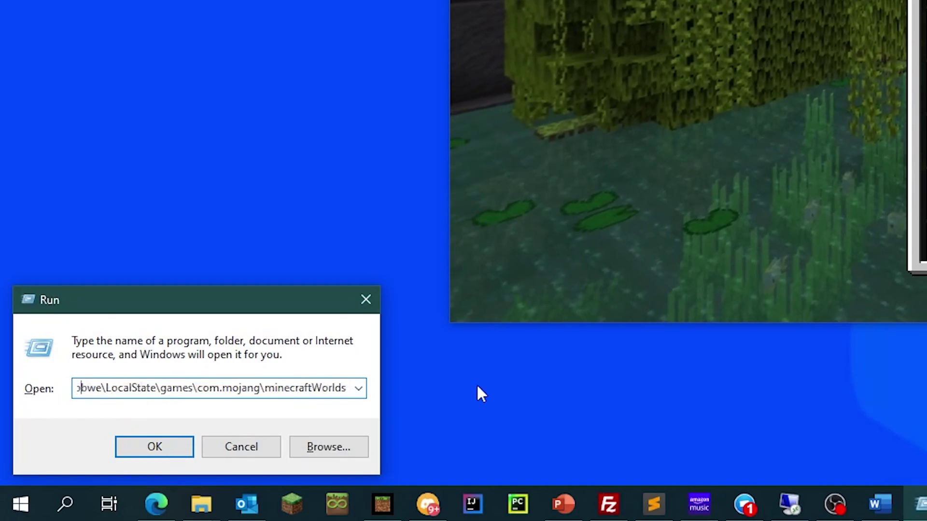
{"action": "key", "text": "Left"}
{"action": "key", "text": "Left"}
{"action": "key", "text": "Left"}
{"action": "key", "text": "Left"}
{"action": "key", "text": "Left"}
{"action": "key", "text": "Left"}
{"action": "key", "text": "Left"}
{"action": "key", "text": "Left"}
{"action": "key", "text": "Left"}
{"action": "key", "text": "Left"}
{"action": "key", "text": "Left"}
{"action": "key", "text": "Left"}
{"action": "key", "text": "Left"}
{"action": "key", "text": "Left"}
{"action": "key", "text": "Left"}
{"action": "key", "text": "Left"}
{"action": "key", "text": "Left"}
{"action": "key", "text": "Left"}
{"action": "key", "text": "Left"}
{"action": "key", "text": "Left"}
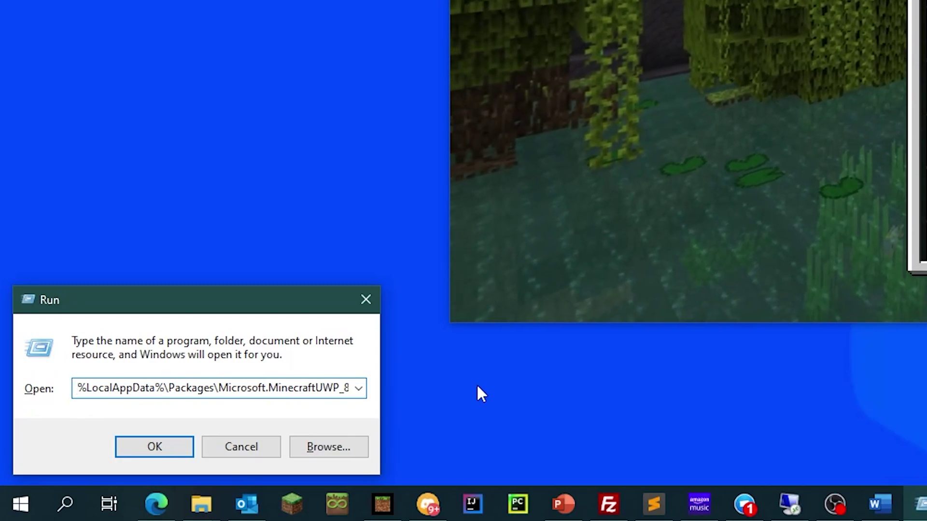
{"action": "key", "text": "Right"}
{"action": "key", "text": "Right"}
{"action": "key", "text": "Right"}
{"action": "key", "text": "Right"}
{"action": "key", "text": "Right"}
{"action": "key", "text": "Right"}
{"action": "key", "text": "Right"}
{"action": "key", "text": "Right"}
{"action": "key", "text": "Right"}
{"action": "key", "text": "Right"}
{"action": "key", "text": "Right"}
{"action": "key", "text": "Right"}
{"action": "key", "text": "Right"}
{"action": "key", "text": "Right"}
{"action": "key", "text": "Right"}
{"action": "key", "text": "Right"}
{"action": "key", "text": "Right"}
{"action": "key", "text": "Right"}
{"action": "key", "text": "Right"}
{"action": "key", "text": "Right"}
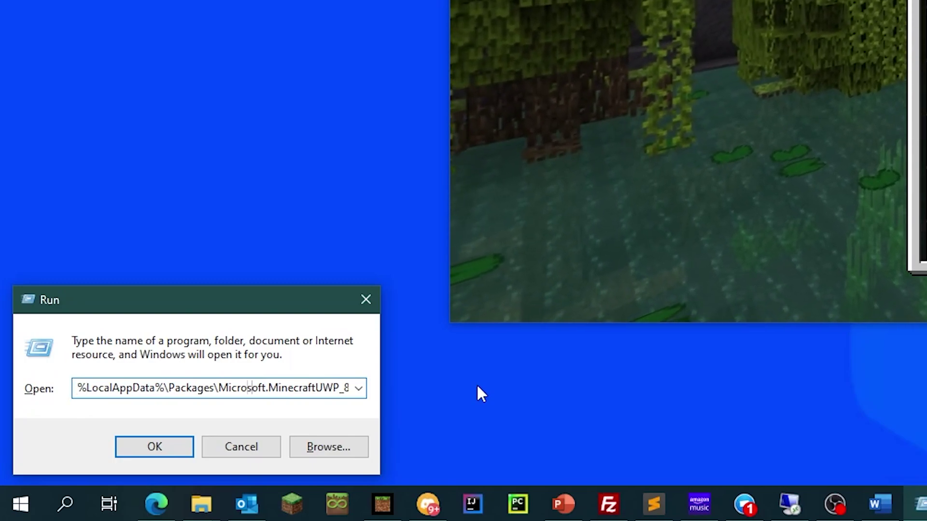
{"action": "key", "text": "Right"}
{"action": "key", "text": "Right"}
{"action": "key", "text": "Right"}
{"action": "key", "text": "Right"}
{"action": "key", "text": "Right"}
{"action": "key", "text": "Right"}
{"action": "key", "text": "Right"}
{"action": "key", "text": "Right"}
{"action": "key", "text": "Right"}
{"action": "key", "text": "Right"}
{"action": "key", "text": "Right"}
{"action": "key", "text": "Right"}
{"action": "key", "text": "Right"}
{"action": "key", "text": "Right"}
{"action": "key", "text": "Right"}
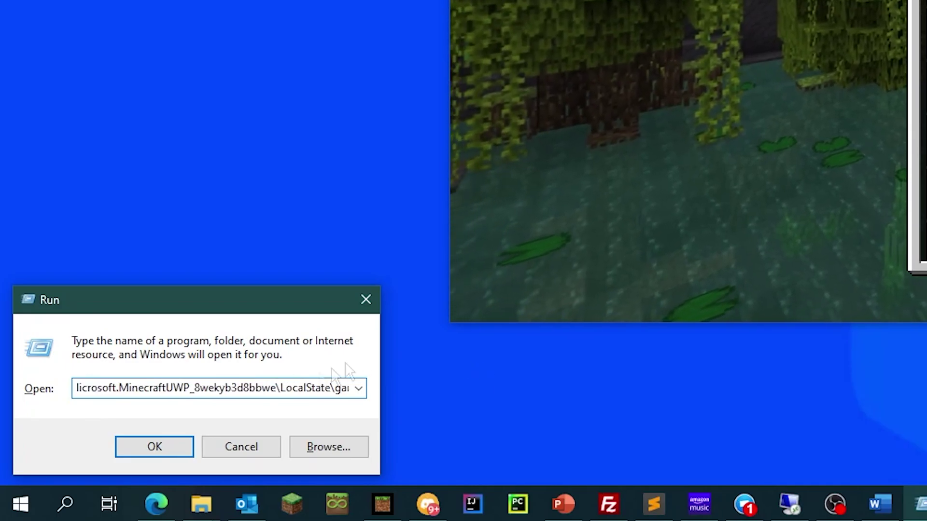
{"action": "left_click", "coordinate": [147, 447]}
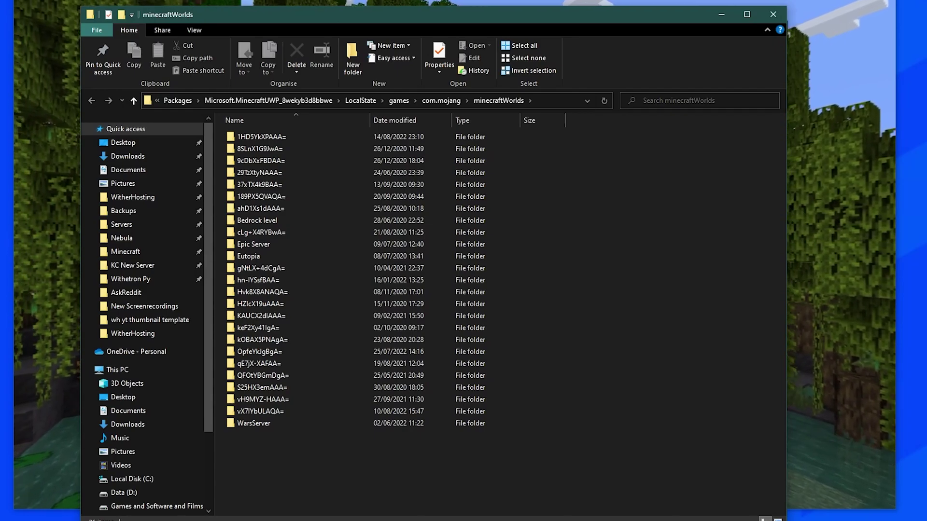
{"action": "left_click_drag", "start_coordinate": [371, 458], "coordinate": [427, 132]}
{"action": "left_click", "coordinate": [428, 131]}
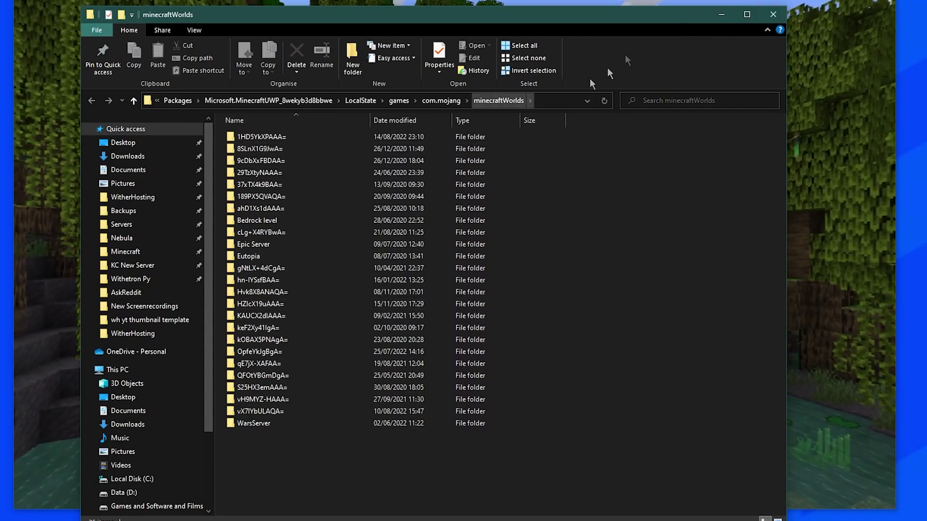
{"action": "left_click", "coordinate": [801, 34]}
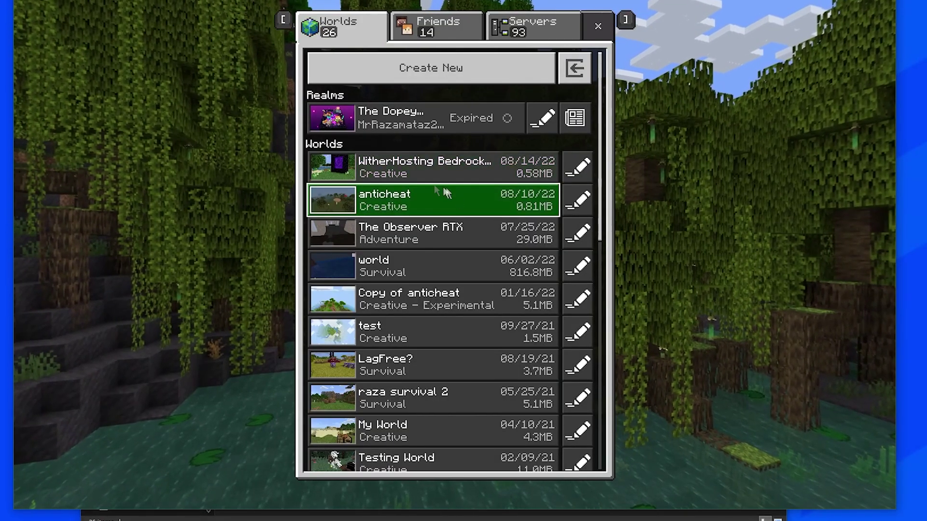
{"action": "key", "text": "alt+Tab"}
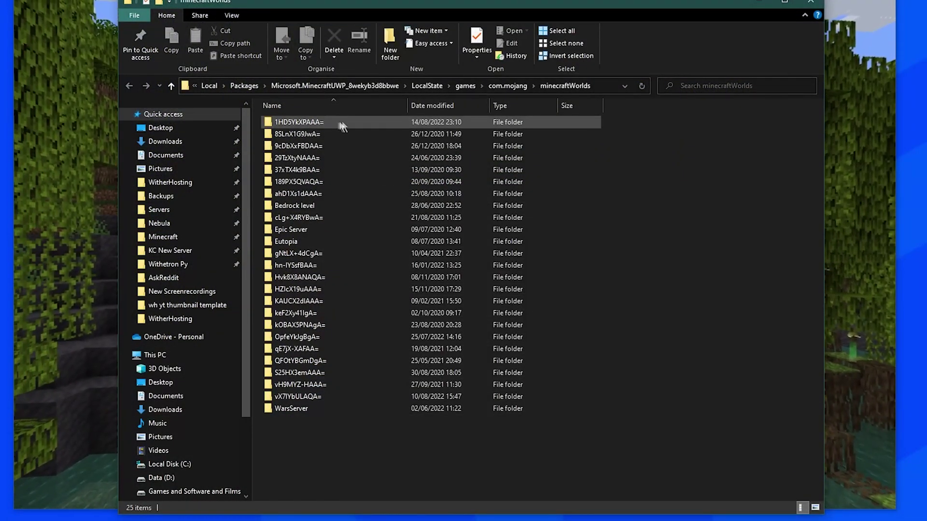
{"action": "double_click", "coordinate": [299, 122]}
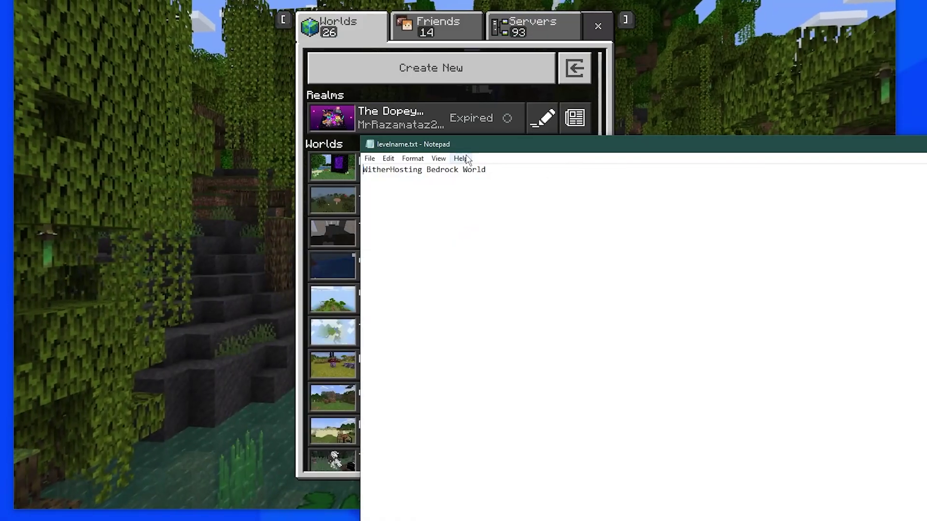
{"action": "left_click_drag", "start_coordinate": [464, 151], "coordinate": [56, 5]}
{"action": "left_click", "coordinate": [838, 4]}
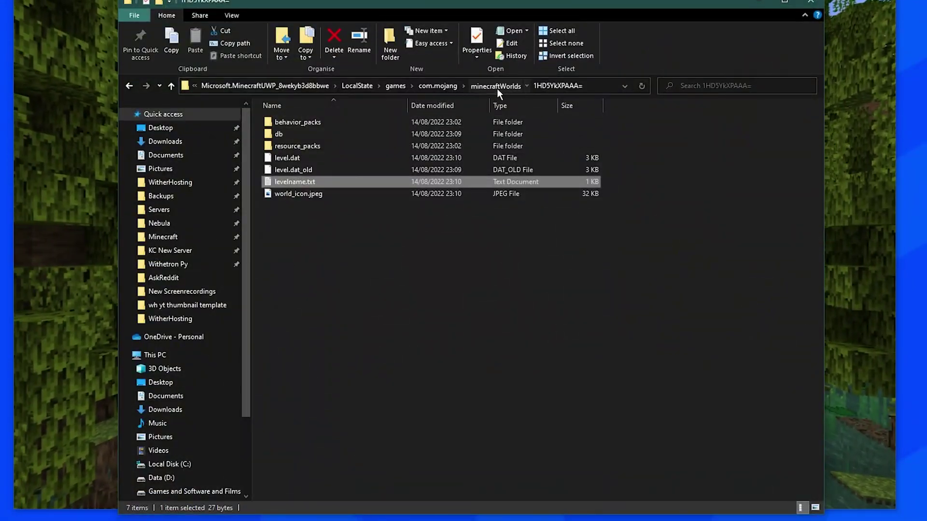
{"action": "left_click", "coordinate": [497, 89]}
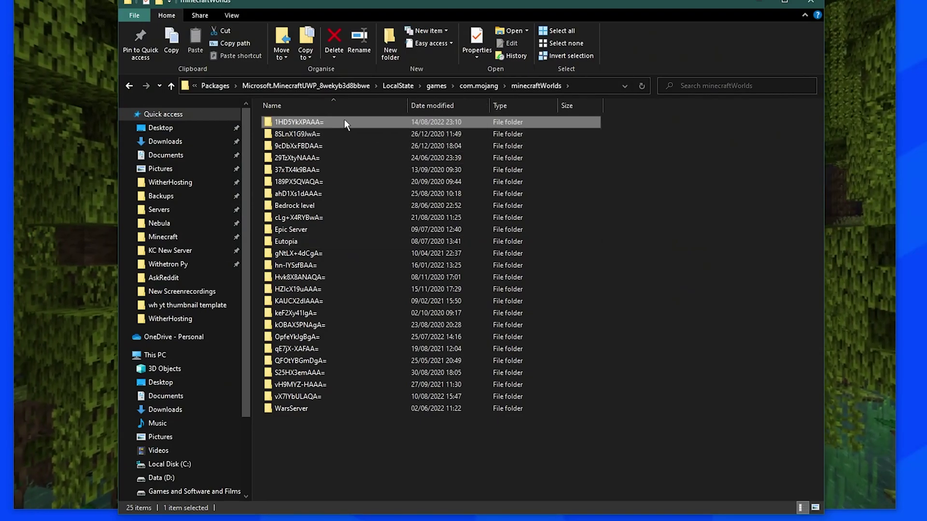
- Zip the 1HD5YkXPAAA= world folder into 'bedrock world.zip' via Send to > Compressed (zipped) folder
{"action": "right_click", "coordinate": [344, 119]}
{"action": "mouse_move", "coordinate": [385, 362]}
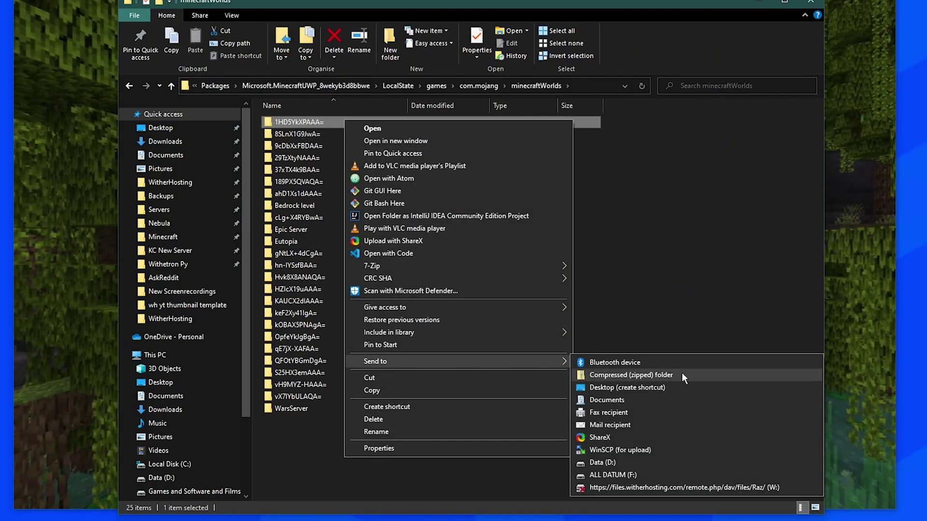
{"action": "left_click", "coordinate": [682, 372]}
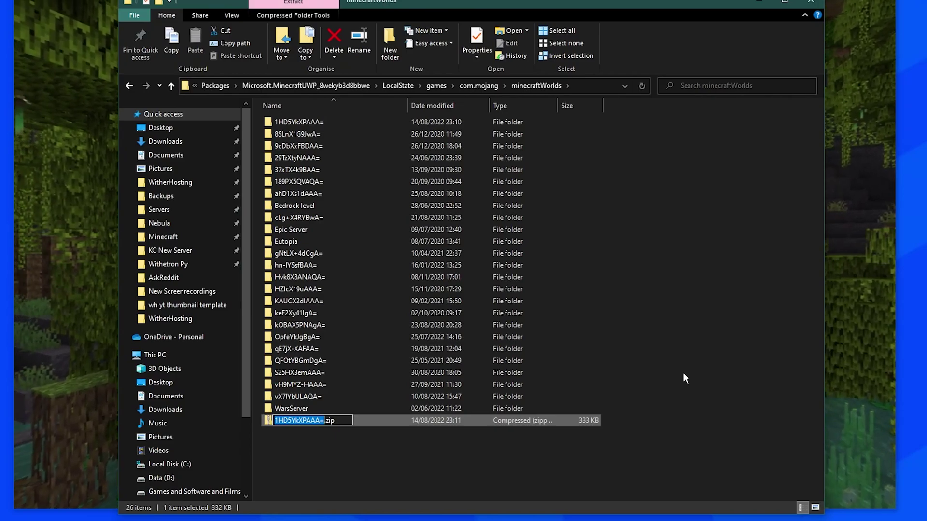
{"action": "type", "text": "bedr"}
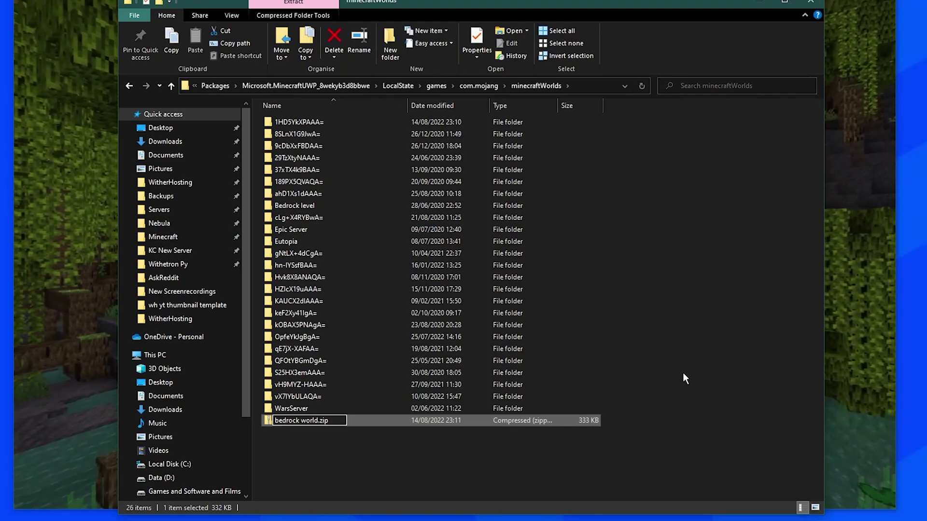
{"action": "type", "text": "ock world"}
{"action": "key", "text": "Return"}
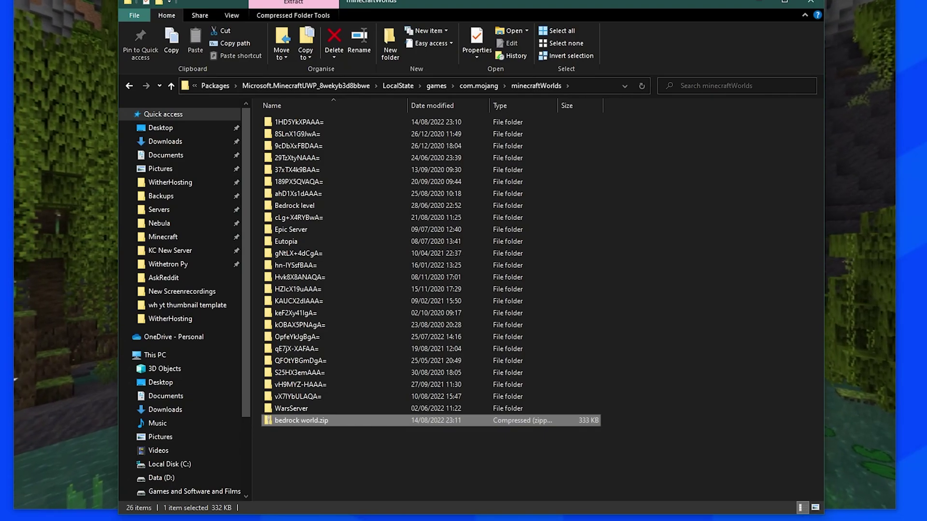
{"action": "key", "text": "alt+Tab"}
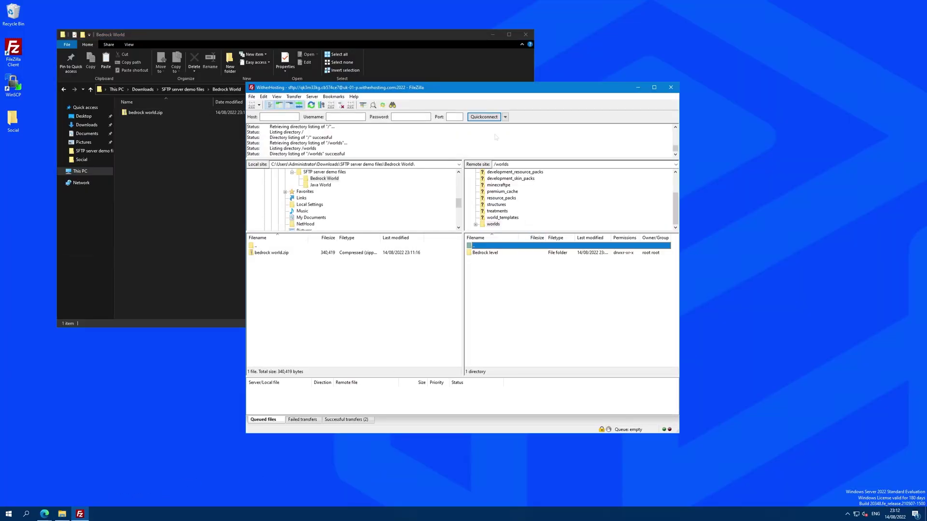
- Navigate FileZilla's remote pane up to the root and into the server's worlds folder
{"action": "left_click_drag", "start_coordinate": [430, 90], "coordinate": [447, 88]}
{"action": "left_click", "coordinate": [517, 322]}
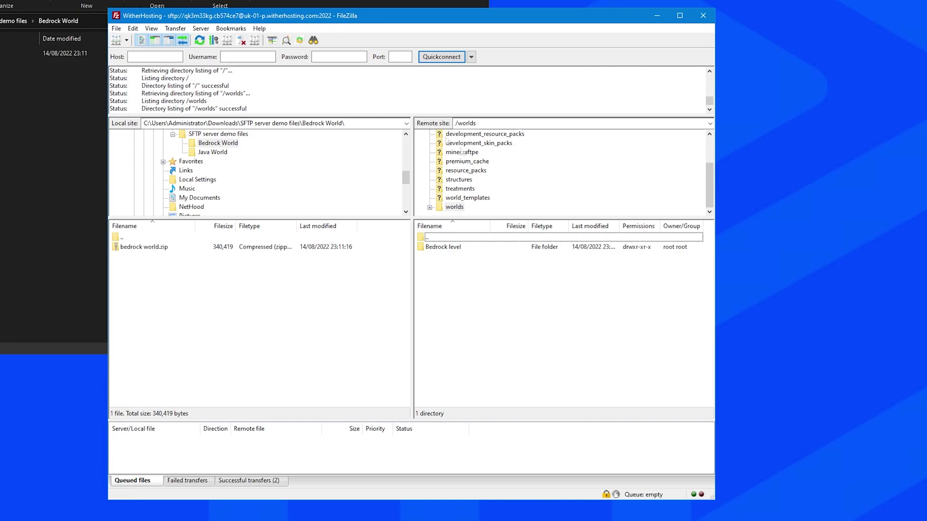
{"action": "double_click", "coordinate": [435, 237]}
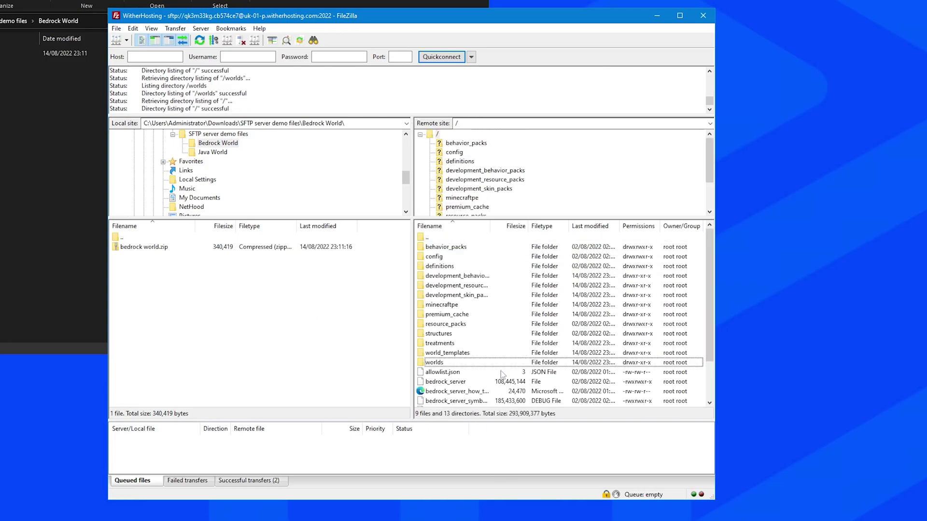
{"action": "double_click", "coordinate": [502, 363]}
- Upload the local bedrock world.zip to the server's /worlds folder
{"action": "left_click", "coordinate": [176, 316]}
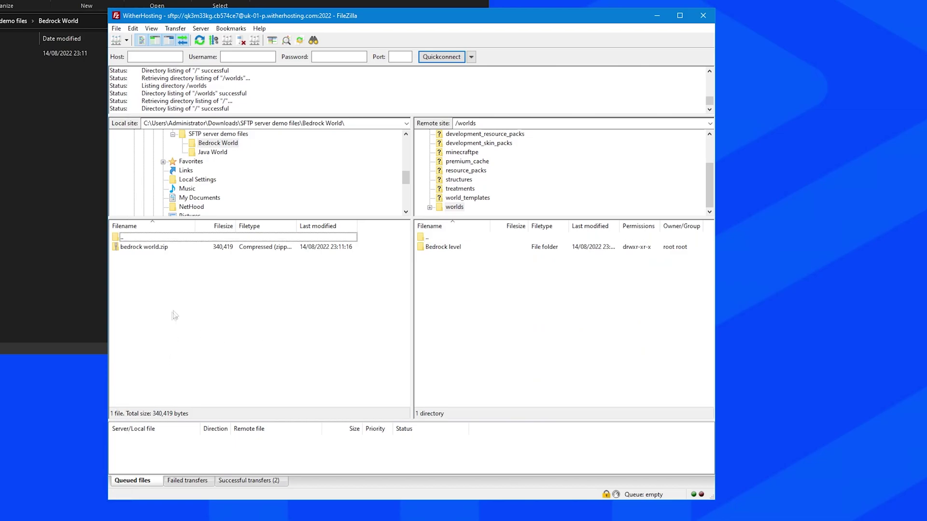
{"action": "left_click", "coordinate": [163, 249]}
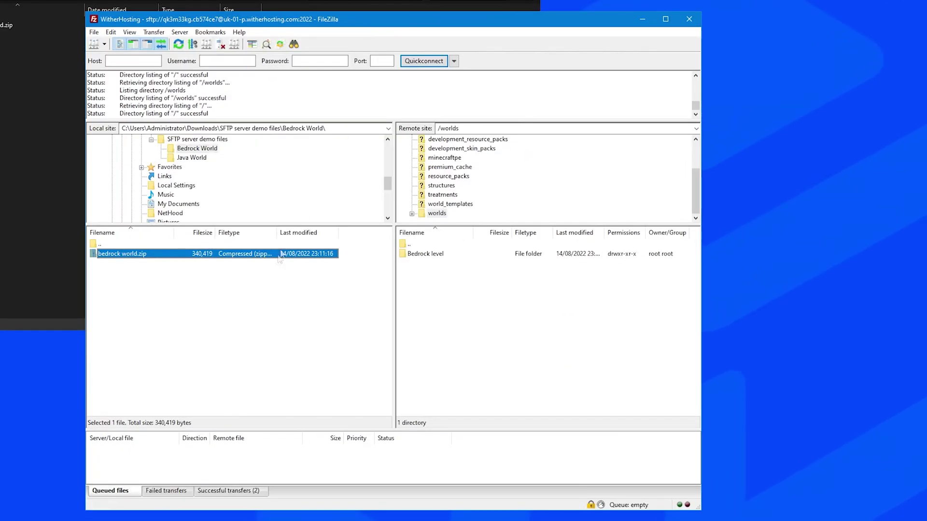
{"action": "right_click", "coordinate": [157, 257]}
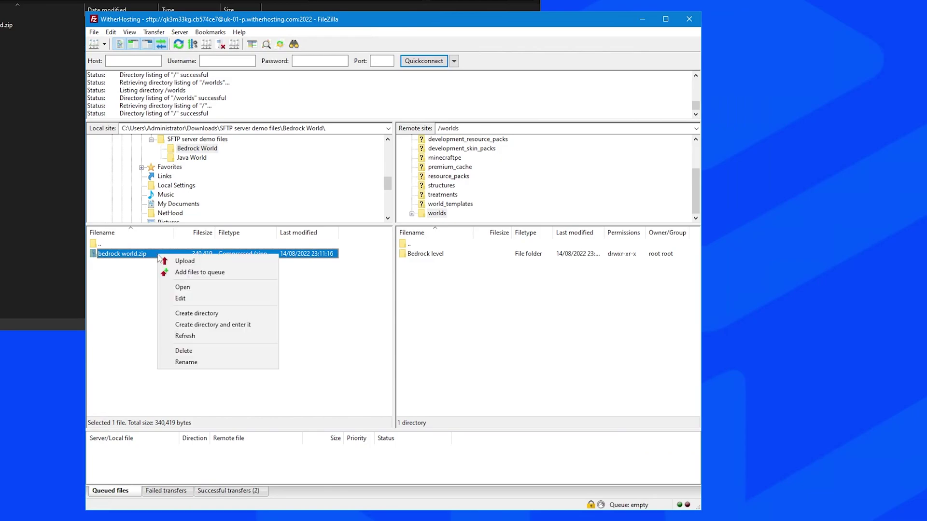
{"action": "left_click", "coordinate": [193, 264]}
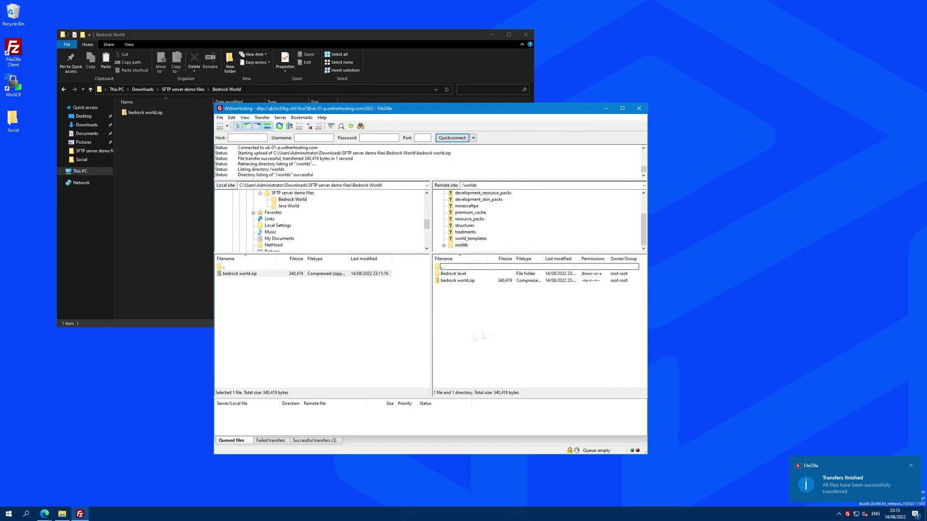
{"action": "left_click_drag", "start_coordinate": [451, 337], "coordinate": [489, 293]}
- Delete the Bedrock level folder from /worlds, then switch to the WitherHosting dashboard in Edge
{"action": "key", "text": "Down"}
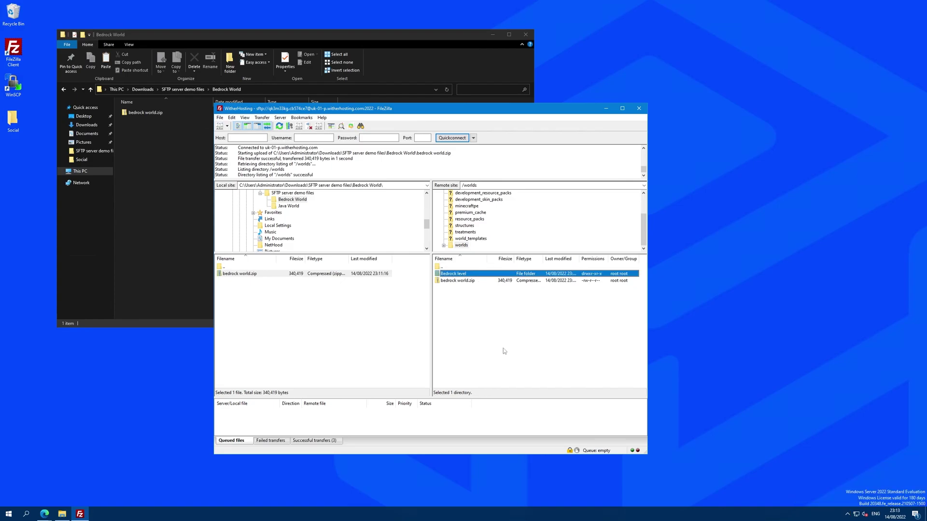
{"action": "key", "text": "Delete"}
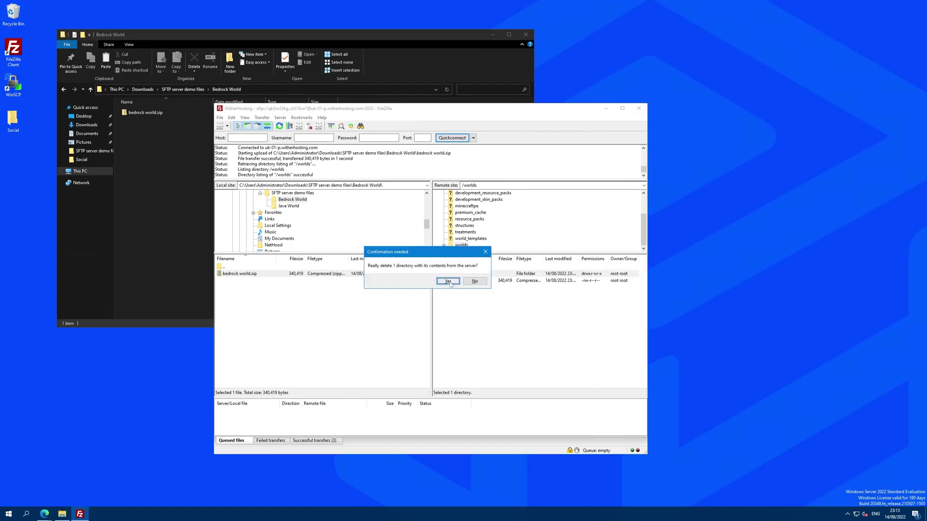
{"action": "left_click", "coordinate": [448, 282]}
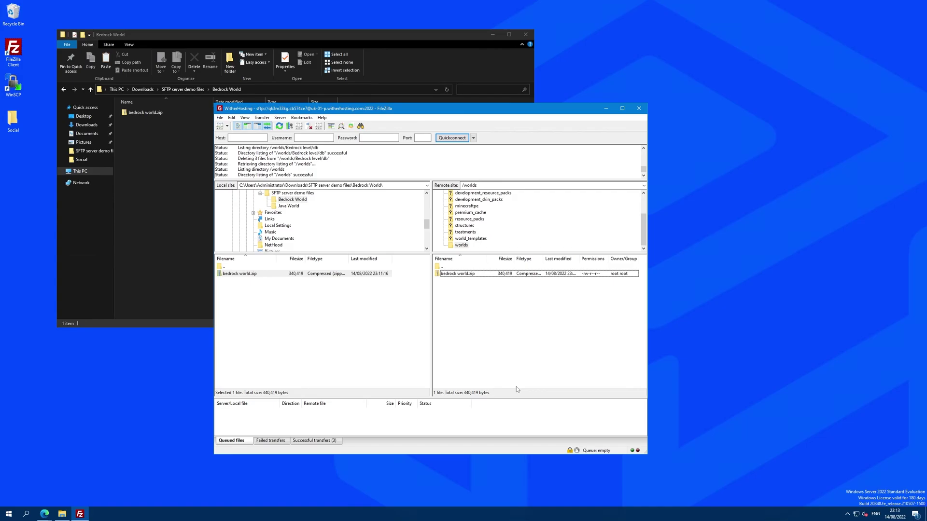
{"action": "mouse_move", "coordinate": [44, 513]}
{"action": "left_click", "coordinate": [43, 493]}
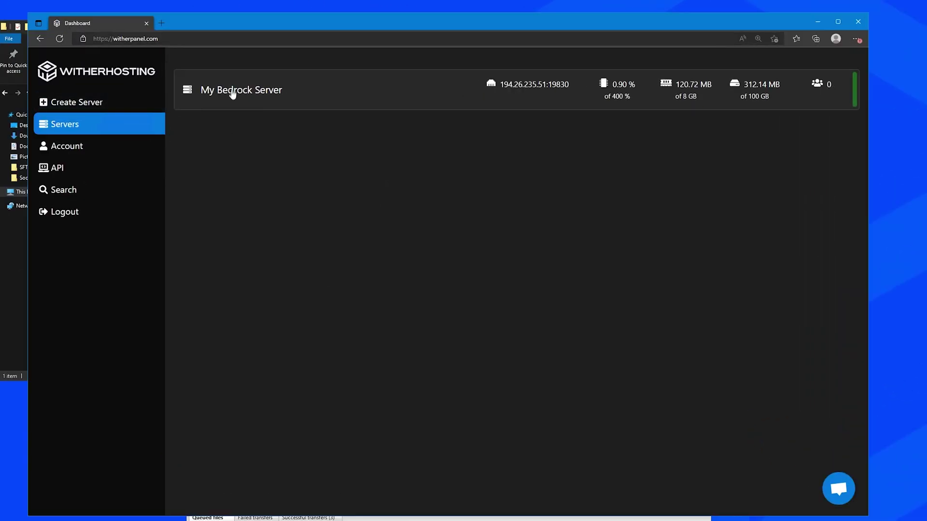
- Stop My Bedrock Server from its Console, then refresh FileZilla's remote worlds listing
{"action": "left_click", "coordinate": [234, 90]}
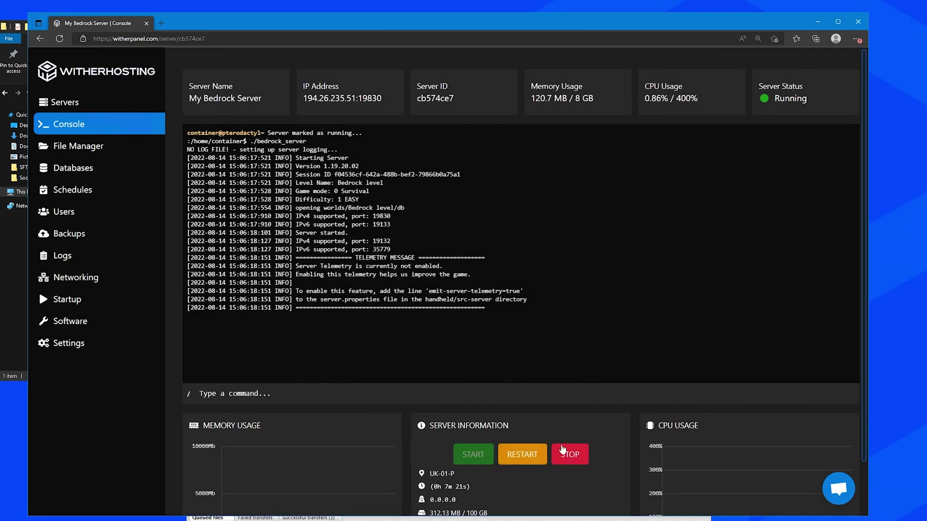
{"action": "left_click", "coordinate": [562, 454]}
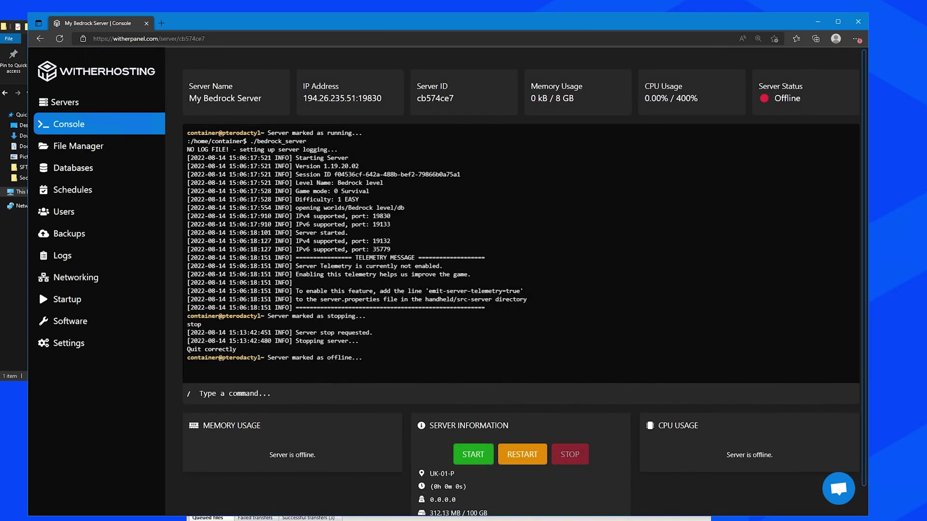
{"action": "key", "text": "alt+Tab"}
{"action": "right_click", "coordinate": [487, 349]}
{"action": "left_click", "coordinate": [516, 418]}
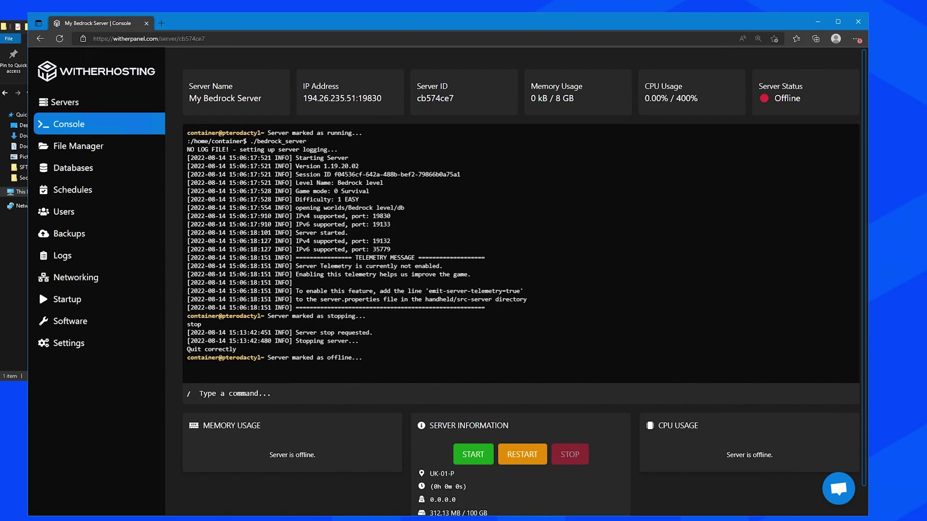
- Unarchive bedrock world.zip in the panel's worlds folder, creating the 1HD5YkXPAAA= folder
{"action": "left_click", "coordinate": [661, 116]}
{"action": "left_click", "coordinate": [97, 147]}
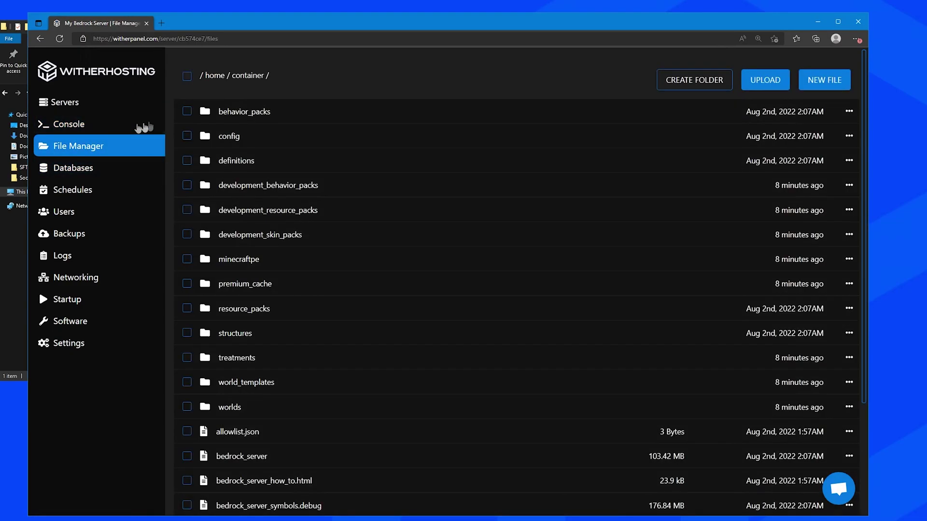
{"action": "left_click", "coordinate": [235, 409]}
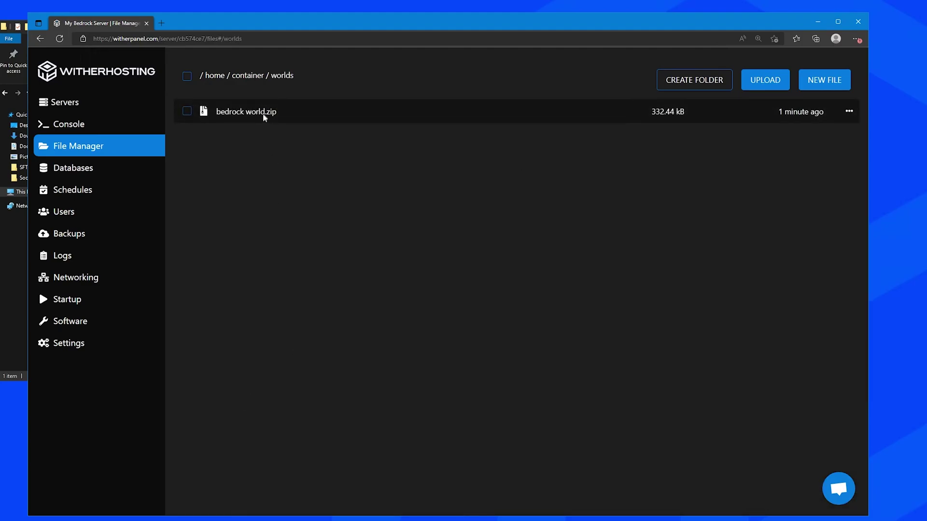
{"action": "right_click", "coordinate": [265, 113]}
{"action": "left_click", "coordinate": [214, 215]}
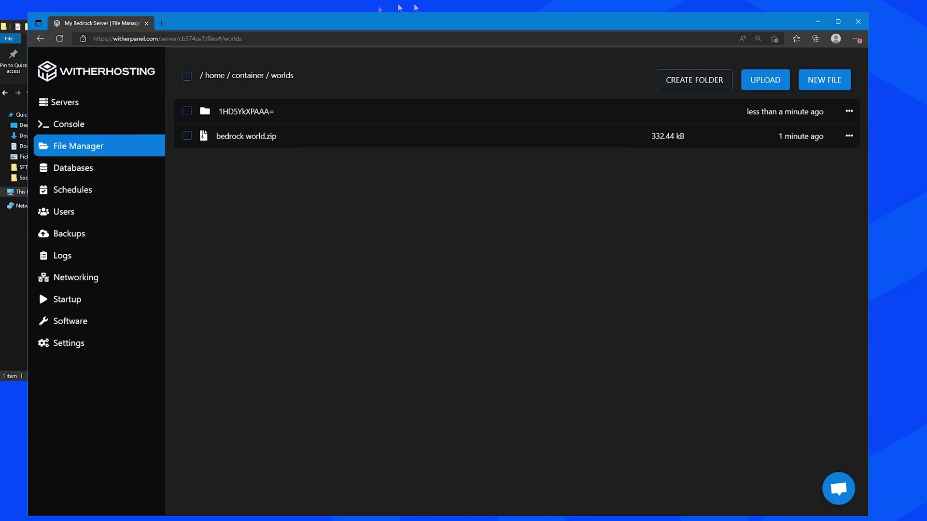
- Refresh FileZilla's /worlds listing and check inside the new 1HD5YkXPAAA= folder
{"action": "key", "text": "alt+Tab"}
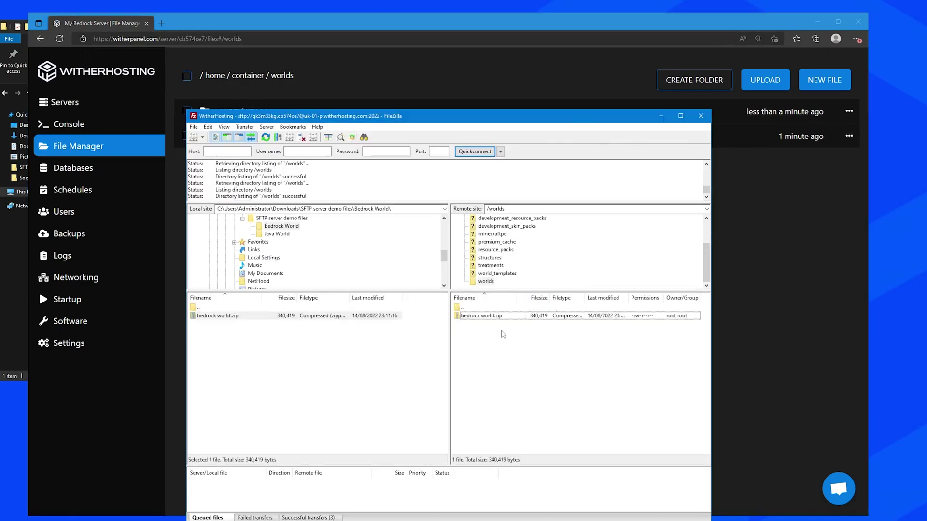
{"action": "right_click", "coordinate": [512, 377]}
{"action": "left_click", "coordinate": [555, 420]}
{"action": "double_click", "coordinate": [483, 315]}
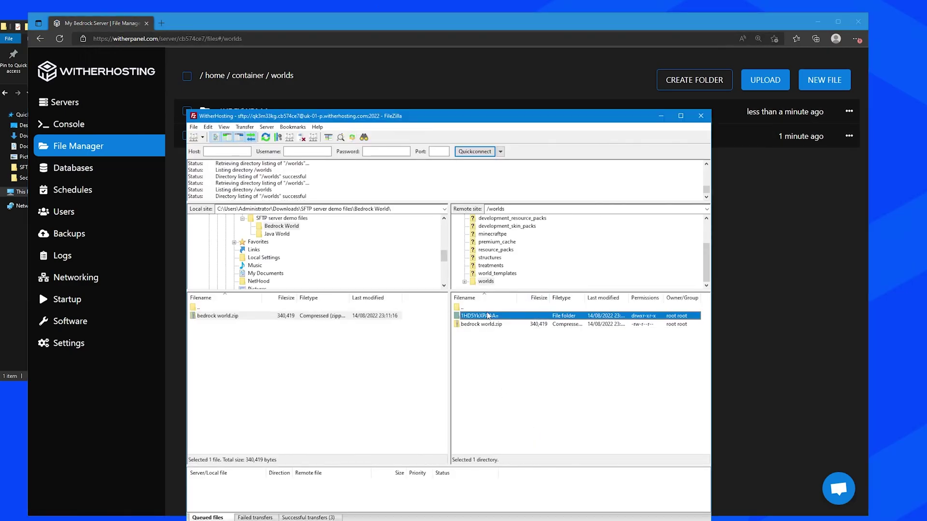
{"action": "double_click", "coordinate": [491, 310]}
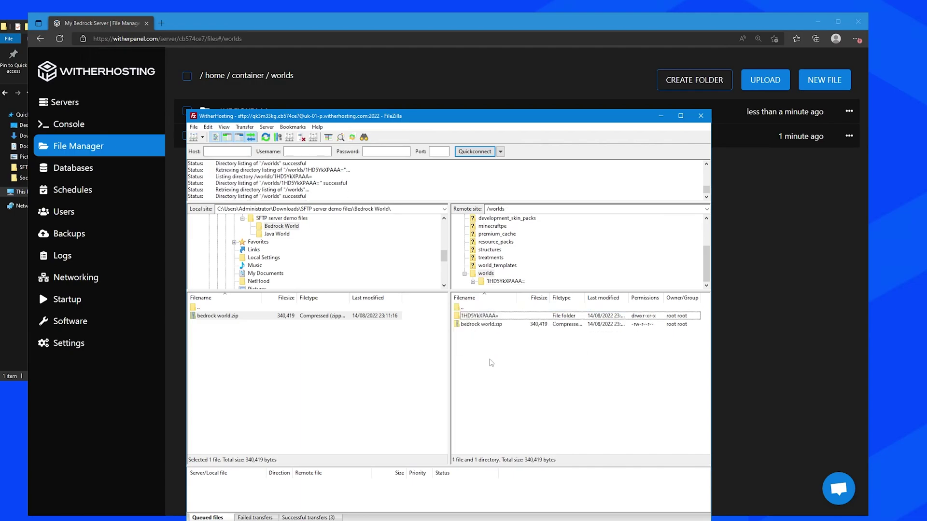
- Copy the folder name 1HD5YkXPAAA= from its rename field
{"action": "left_click", "coordinate": [492, 317]}
{"action": "key", "text": "F2"}
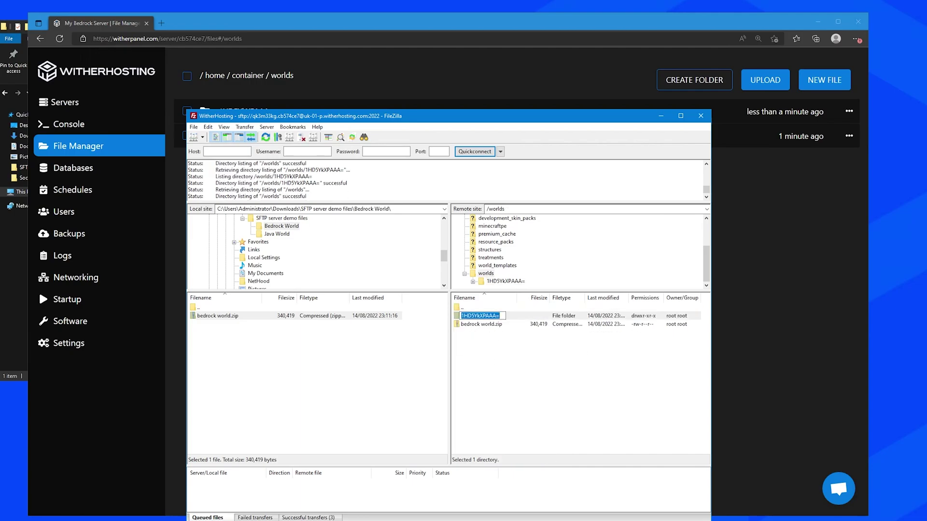
{"action": "right_click", "coordinate": [489, 315]}
{"action": "left_click", "coordinate": [507, 340]}
- Open server.properties from the container folder in the panel's file manager
{"action": "left_click", "coordinate": [256, 111]}
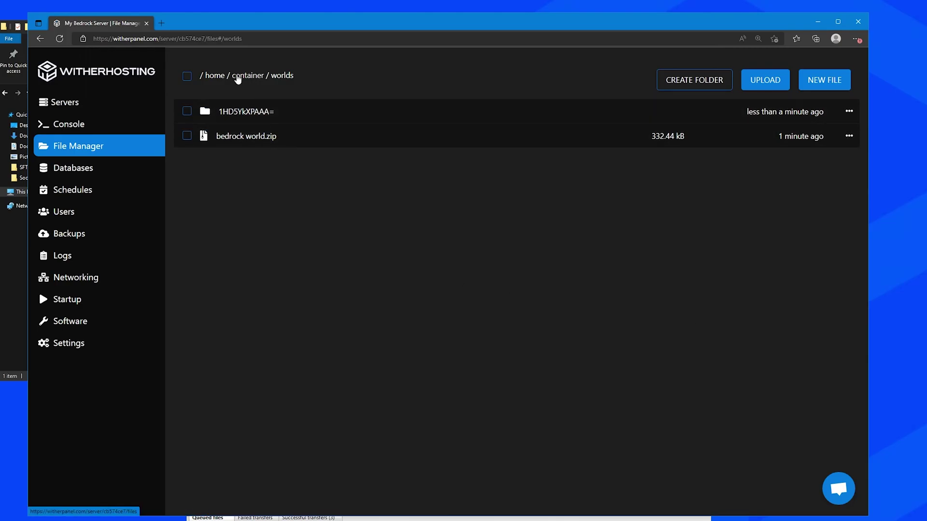
{"action": "left_click", "coordinate": [240, 77]}
{"action": "scroll", "coordinate": [291, 389], "scroll_direction": "down", "scroll_amount": 3}
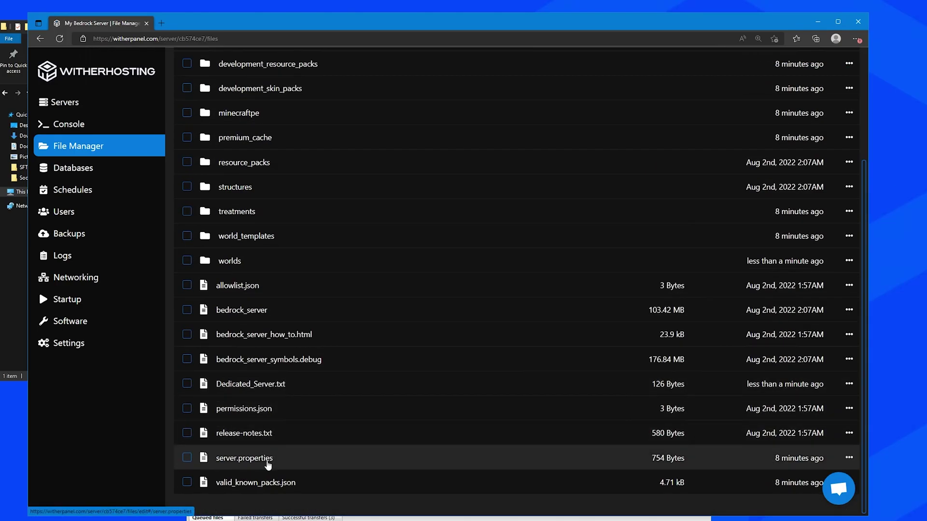
{"action": "left_click", "coordinate": [237, 459]}
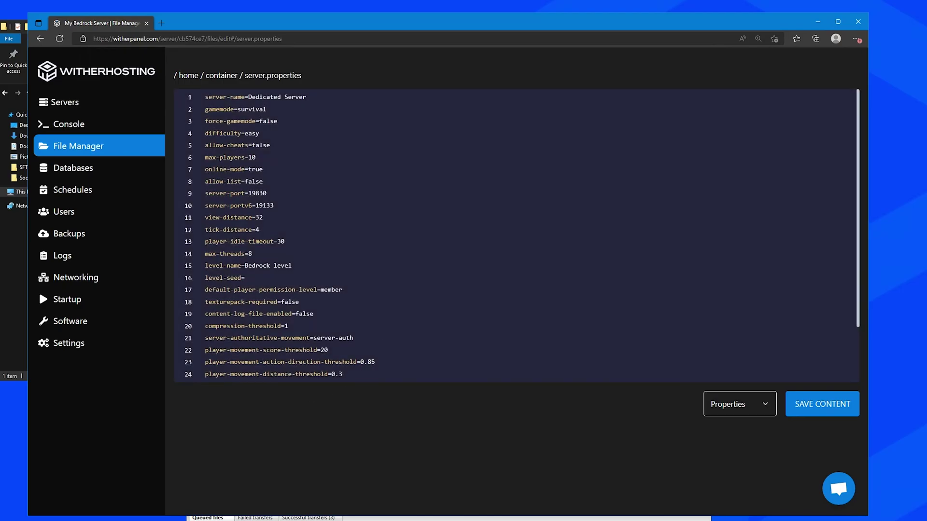
- Replace the level-name value Bedrock level with 1HD5YkXPAAA= and save the file
{"action": "scroll", "coordinate": [516, 236], "scroll_direction": "down", "scroll_amount": 2}
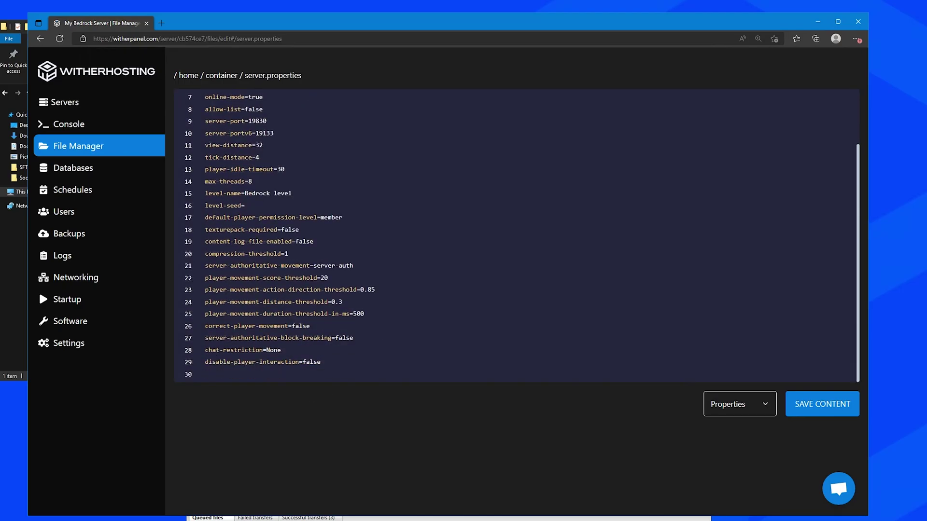
{"action": "scroll", "coordinate": [517, 236], "scroll_direction": "up", "scroll_amount": 2}
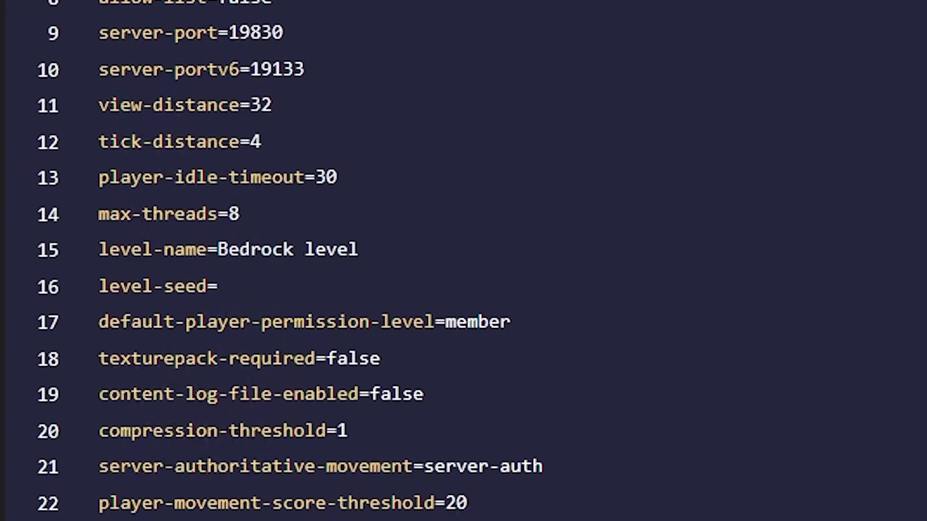
{"action": "left_click_drag", "start_coordinate": [244, 266], "coordinate": [347, 250]}
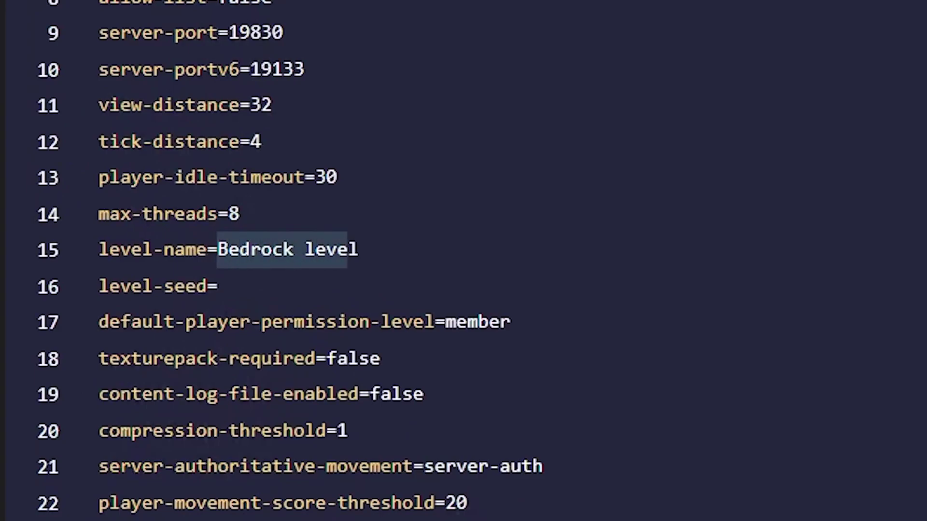
{"action": "key", "text": "ctrl+v"}
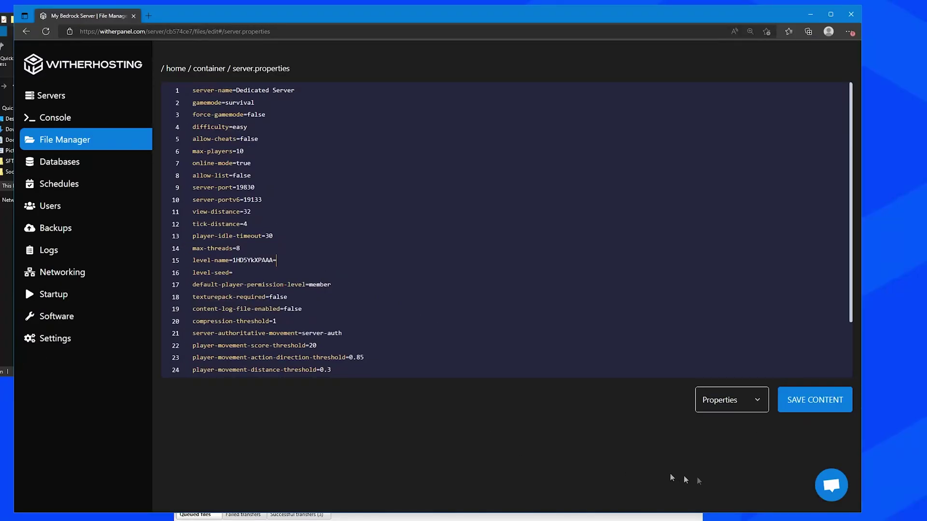
{"action": "left_click", "coordinate": [808, 401]}
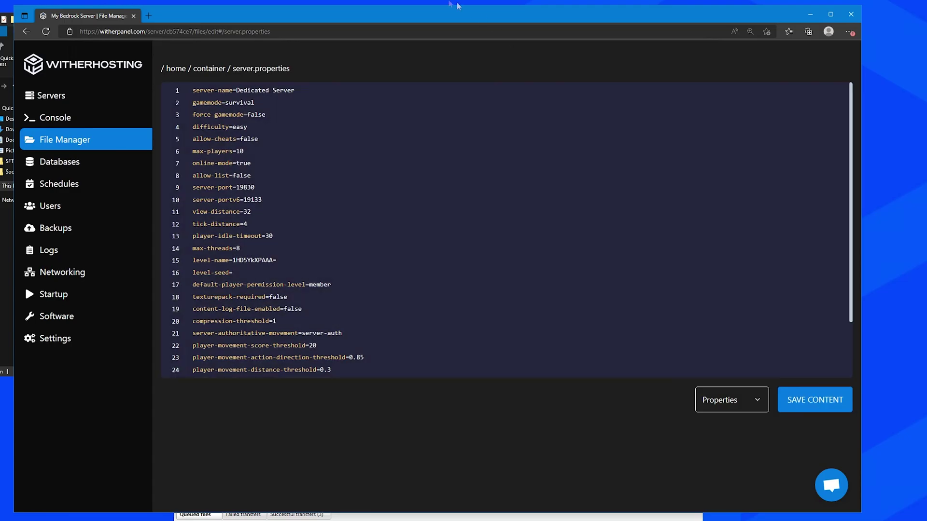
- Start My Bedrock Server from the Console so it loads world 1HD5YkXPAAA
{"action": "left_click", "coordinate": [108, 116]}
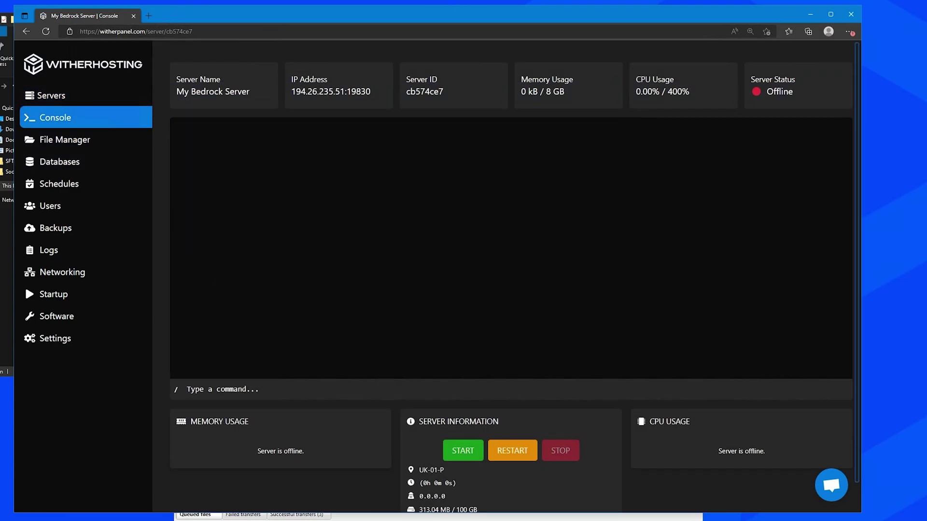
{"action": "left_click", "coordinate": [471, 450]}
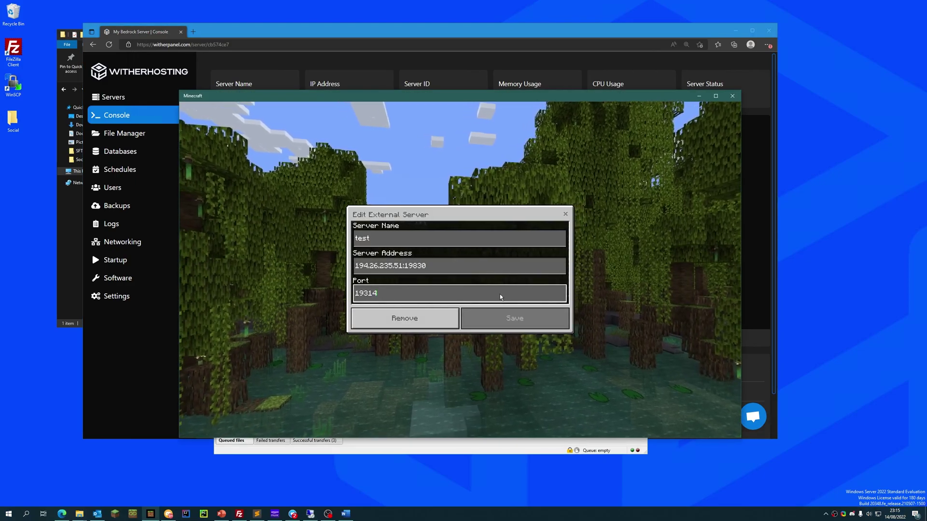
- Change the test server's port to 19830, strip ':19830' from its address, and save the entry
{"action": "key", "text": "BackSpace"}
{"action": "key", "text": "BackSpace"}
{"action": "key", "text": "BackSpace"}
{"action": "key", "text": "BackSpace"}
{"action": "key", "text": "BackSpace"}
{"action": "type", "text": "19830"}
{"action": "left_click", "coordinate": [473, 268]}
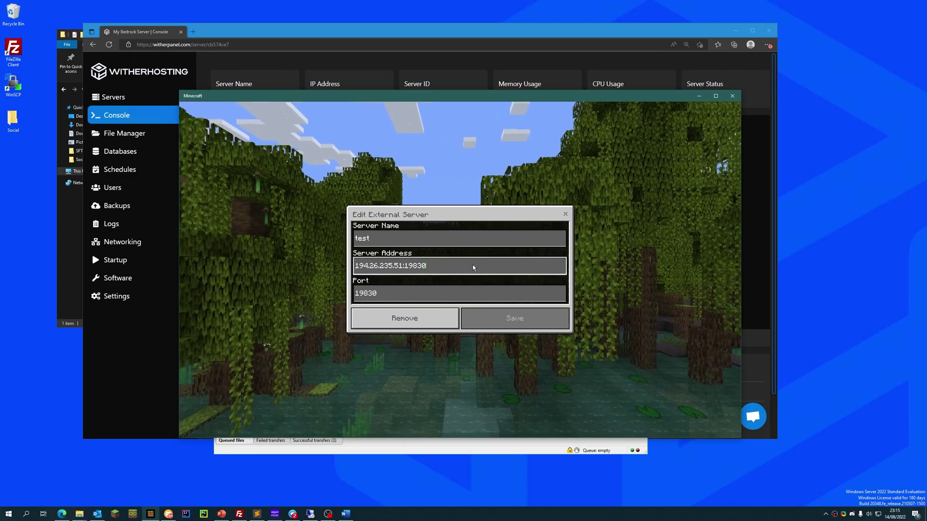
{"action": "key", "text": "BackSpace"}
{"action": "key", "text": "BackSpace"}
{"action": "key", "text": "BackSpace"}
{"action": "key", "text": "BackSpace"}
{"action": "key", "text": "BackSpace"}
{"action": "key", "text": "BackSpace"}
{"action": "left_click", "coordinate": [514, 318]}
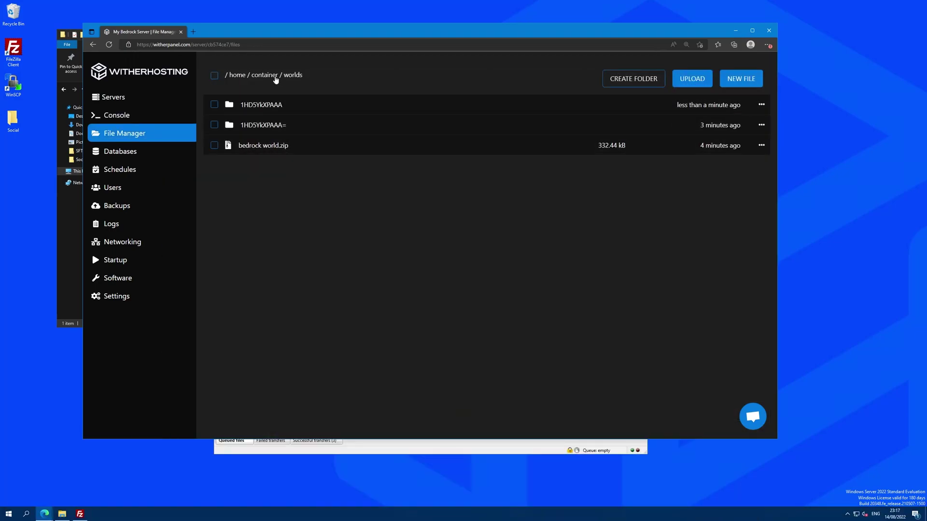
- Check server.properties (level-name 1HD5YkXPAAA=), then view the Console showing the server Offline
{"action": "left_click", "coordinate": [275, 77]}
{"action": "scroll", "coordinate": [362, 337], "scroll_direction": "down", "scroll_amount": 3}
{"action": "left_click", "coordinate": [307, 393]}
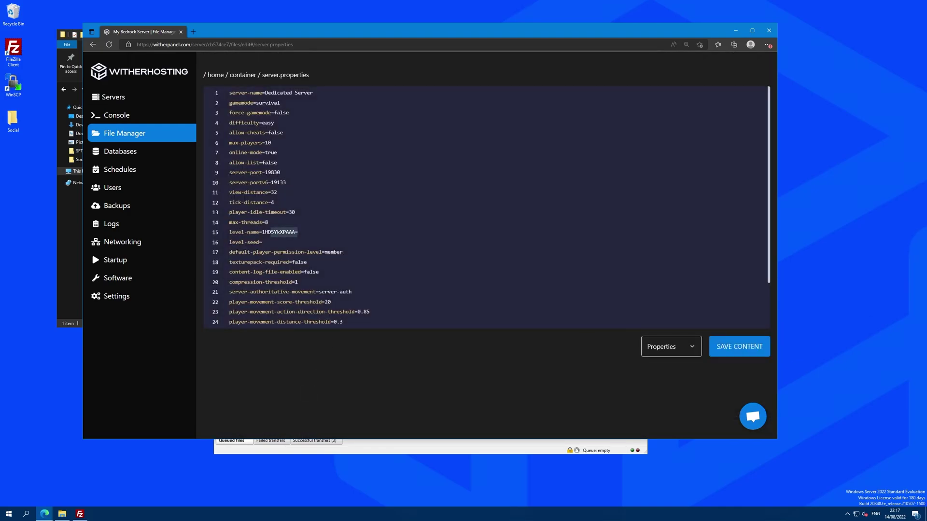
{"action": "left_click", "coordinate": [249, 75]}
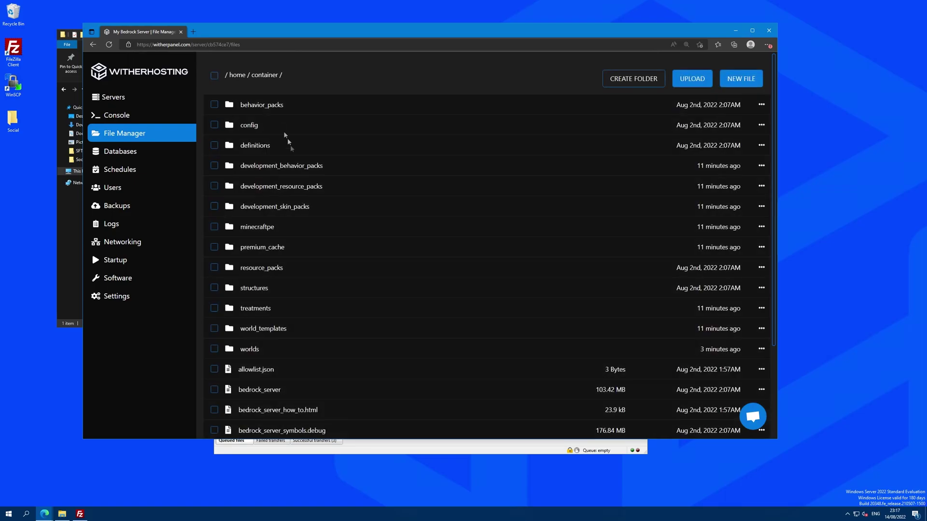
{"action": "left_click", "coordinate": [123, 114]}
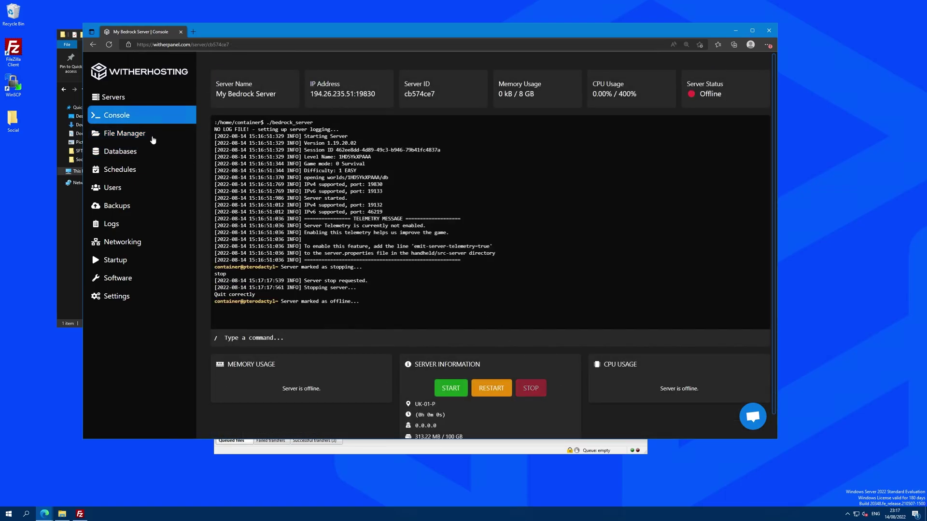
- In the worlds folder, rename the 1HD5YkXPAAA= folder to 'Bedrock level'
{"action": "left_click", "coordinate": [124, 133]}
{"action": "left_click", "coordinate": [276, 349]}
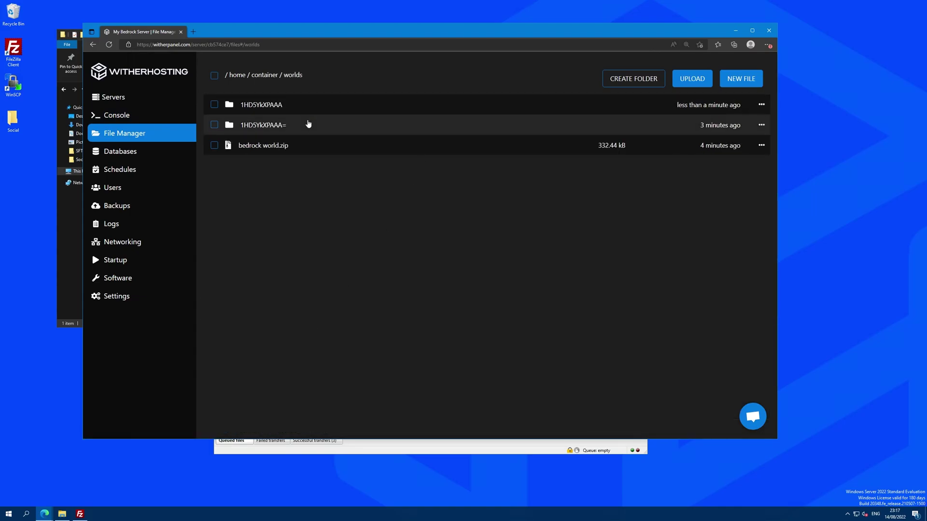
{"action": "right_click", "coordinate": [306, 125]}
{"action": "left_click", "coordinate": [241, 144]}
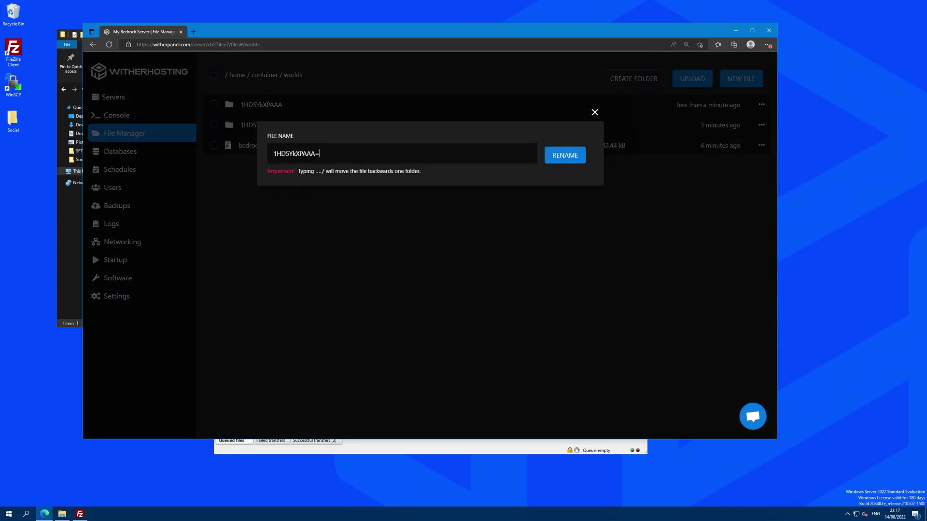
{"action": "type", "text": "Bedrocv"}
{"action": "key", "text": "BackSpace"}
{"action": "key", "text": "BackSpace"}
{"action": "type", "text": "ck level"}
{"action": "key", "text": "Return"}
{"action": "left_click", "coordinate": [213, 104]}
- Remove the leftover 1HD5YkXPAAA folder and return to the container file listing
{"action": "left_click", "coordinate": [474, 415]}
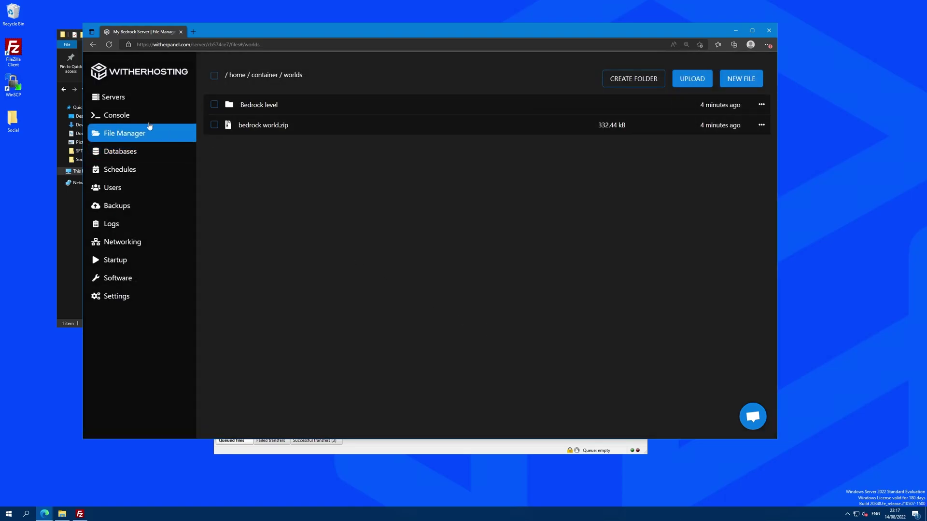
{"action": "left_click", "coordinate": [149, 128]}
{"action": "scroll", "coordinate": [531, 383], "scroll_direction": "down", "scroll_amount": 3}
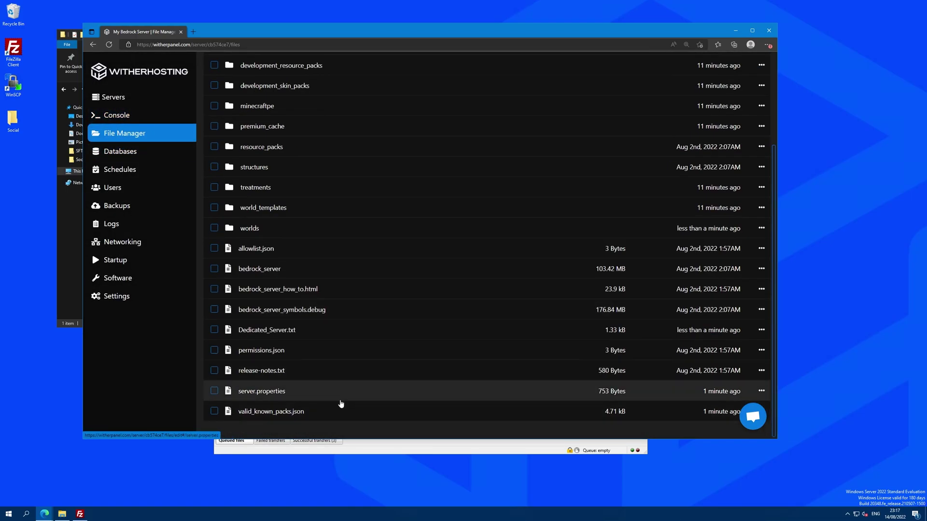
- Open server.properties to set level-name to Bedrock level
{"action": "left_click", "coordinate": [340, 401]}
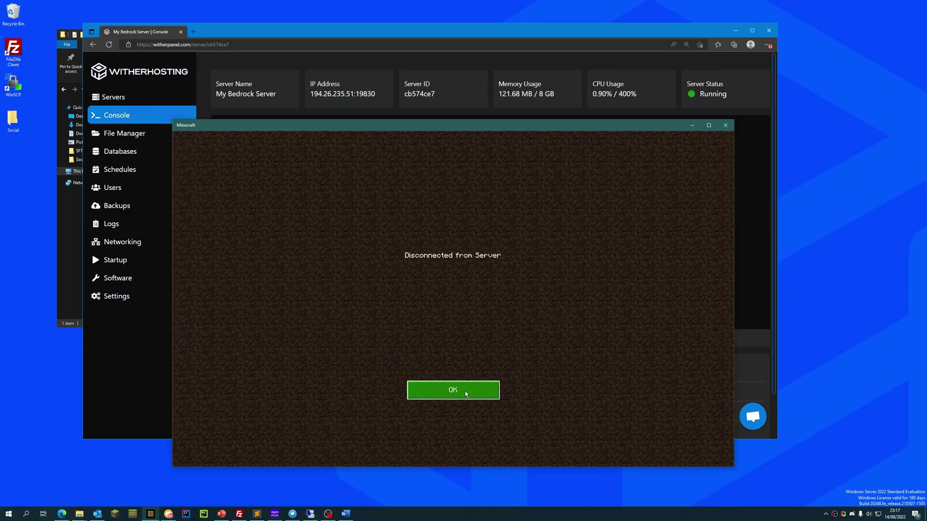
- Dismiss the Disconnected screen and reconnect to the test server
{"action": "left_click", "coordinate": [466, 394]}
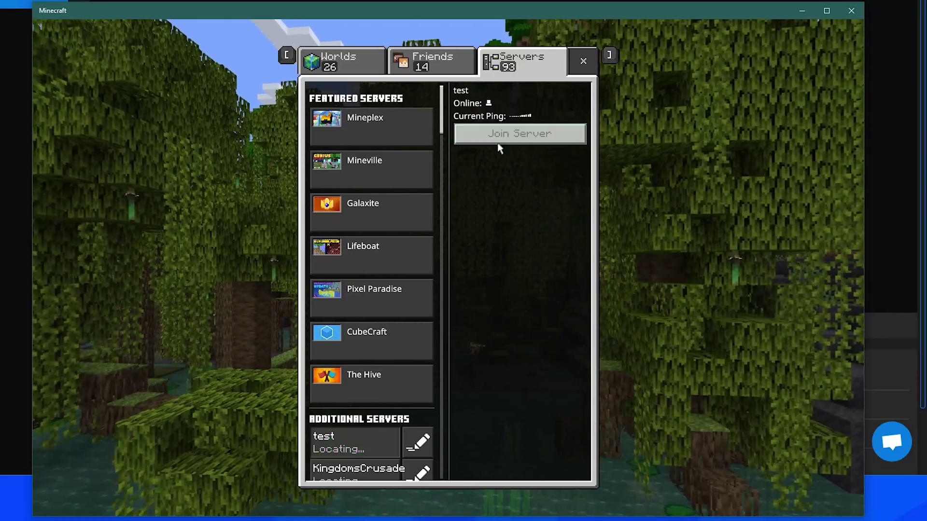
{"action": "left_click", "coordinate": [498, 140]}
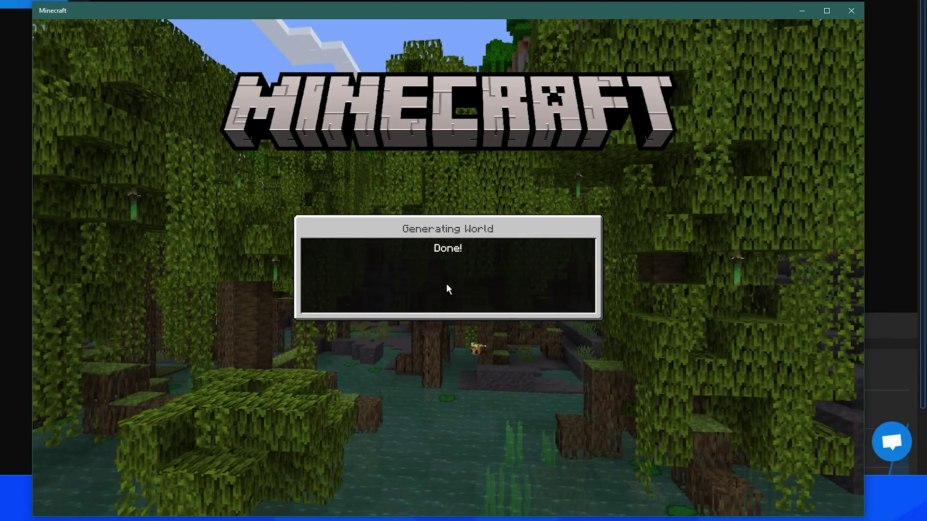
- Walk through the nether portal to the sign and back to the forest, try third-person view, then pause
{"action": "key", "text": "w"}
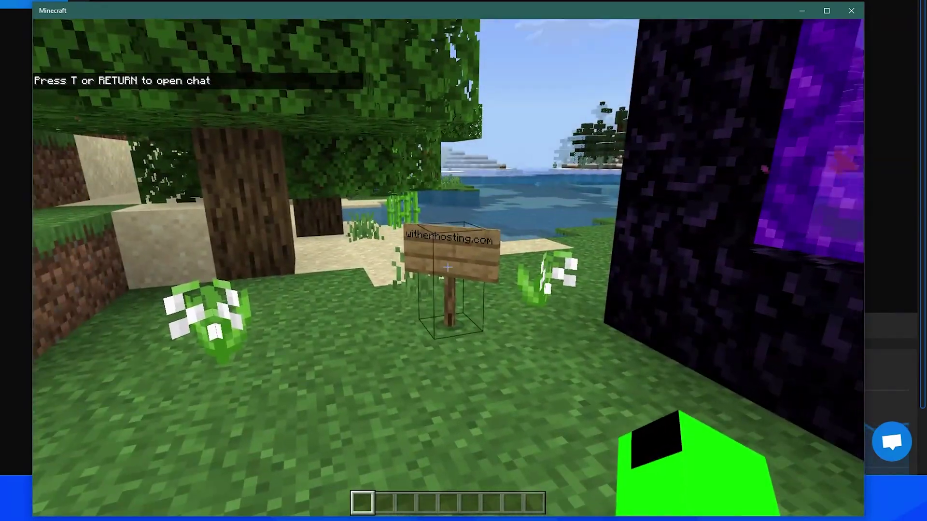
{"action": "key", "text": "w"}
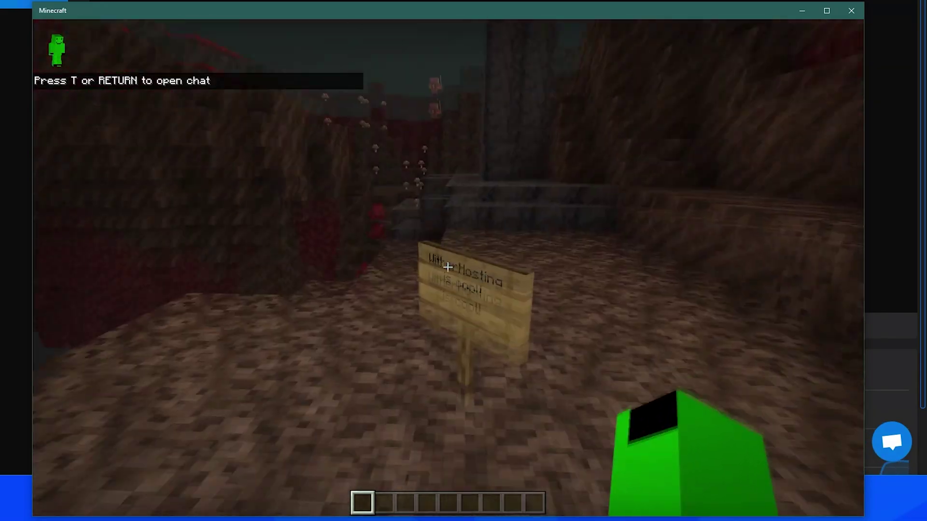
{"action": "key", "text": "w"}
{"action": "key", "text": "w"}
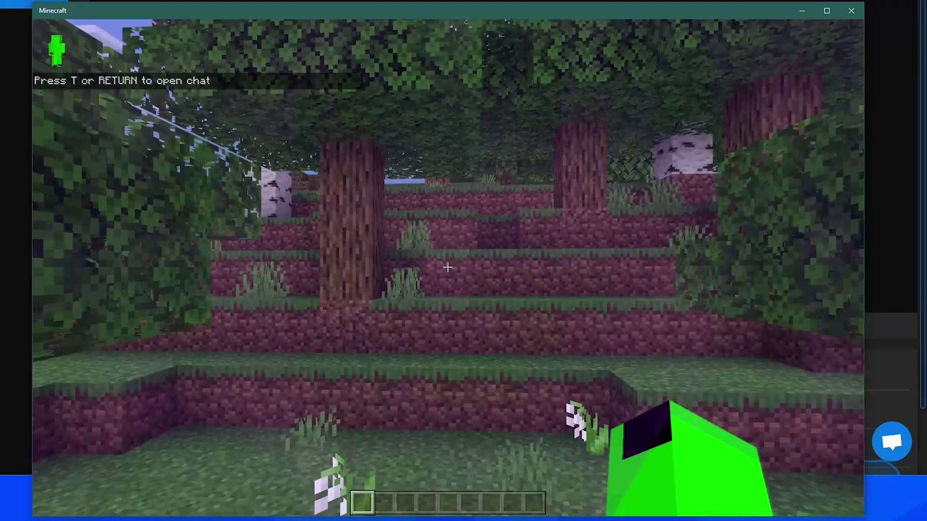
{"action": "key", "text": "w"}
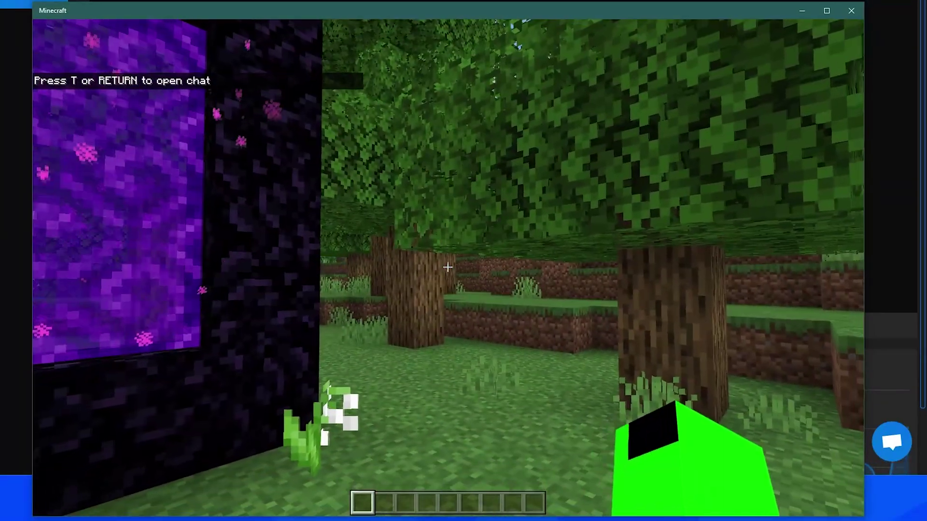
{"action": "key", "text": "w"}
{"action": "key", "text": "F5"}
{"action": "key", "text": "F5"}
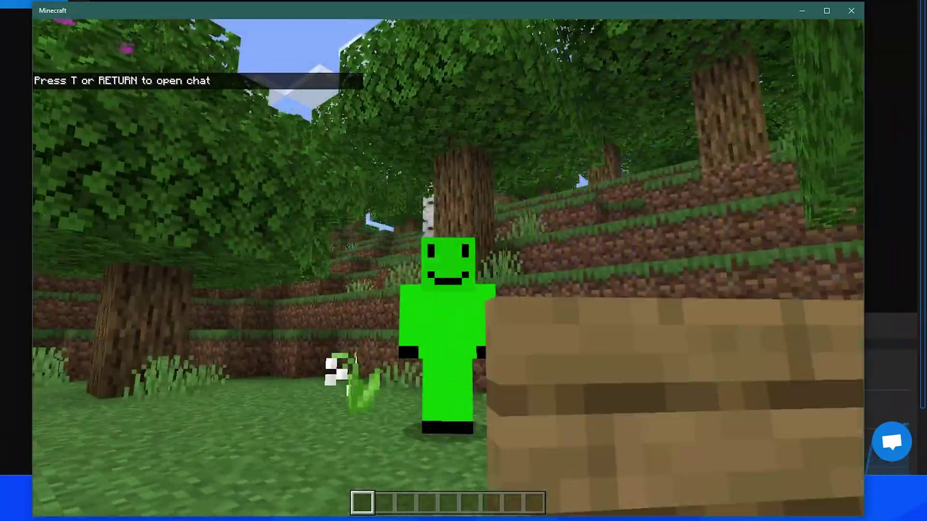
{"action": "key", "text": "F5"}
{"action": "key", "text": "Escape"}
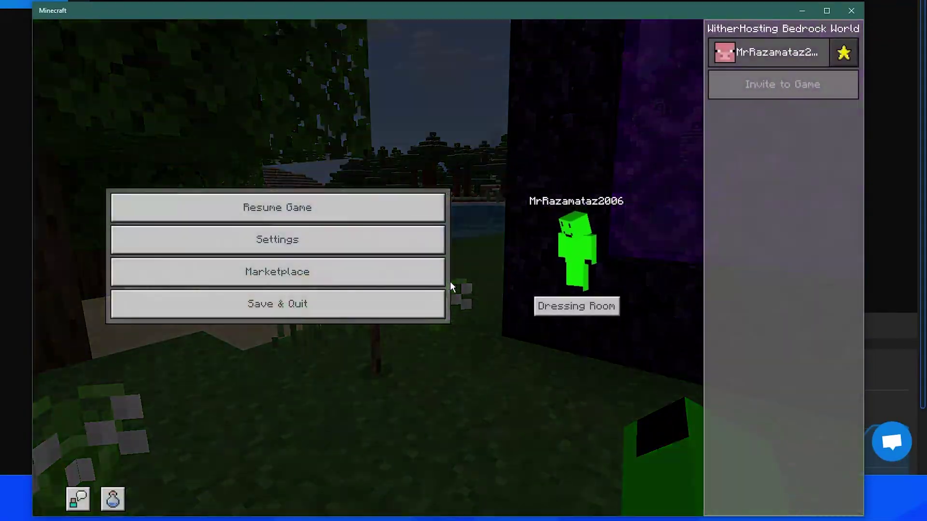